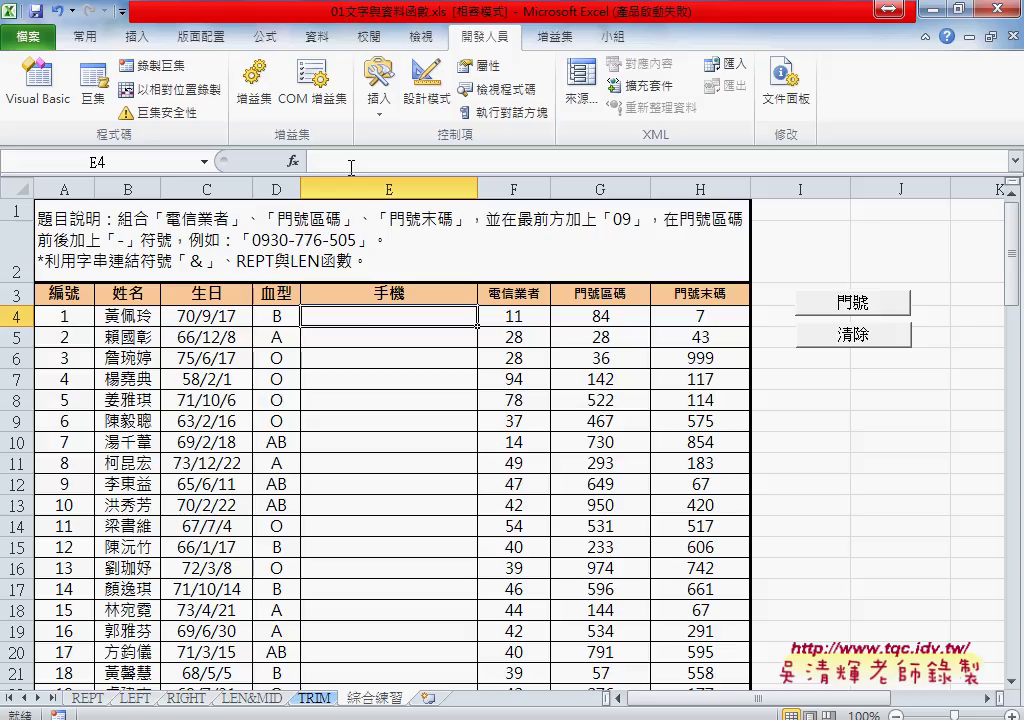
# - Enter the formula ="09"&F4 in E4 so it shows 0911
pyautogui.click(399, 165)
pyautogui.write('=')
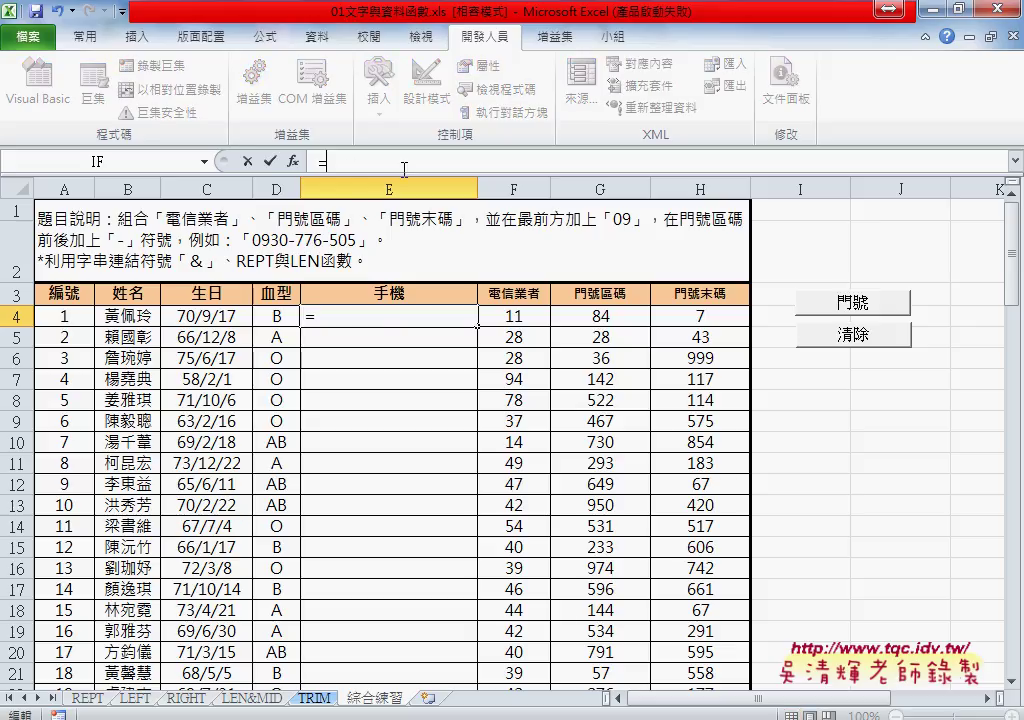
pyautogui.write('"')
pyautogui.write('09"')
pyautogui.write('&')
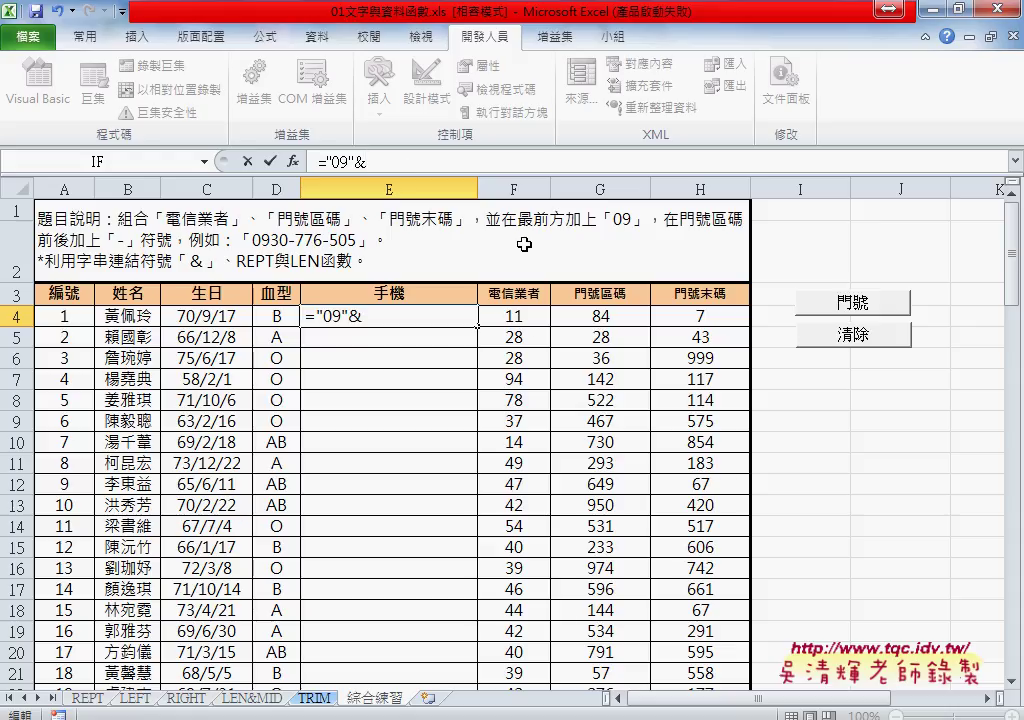
pyautogui.click(521, 319)
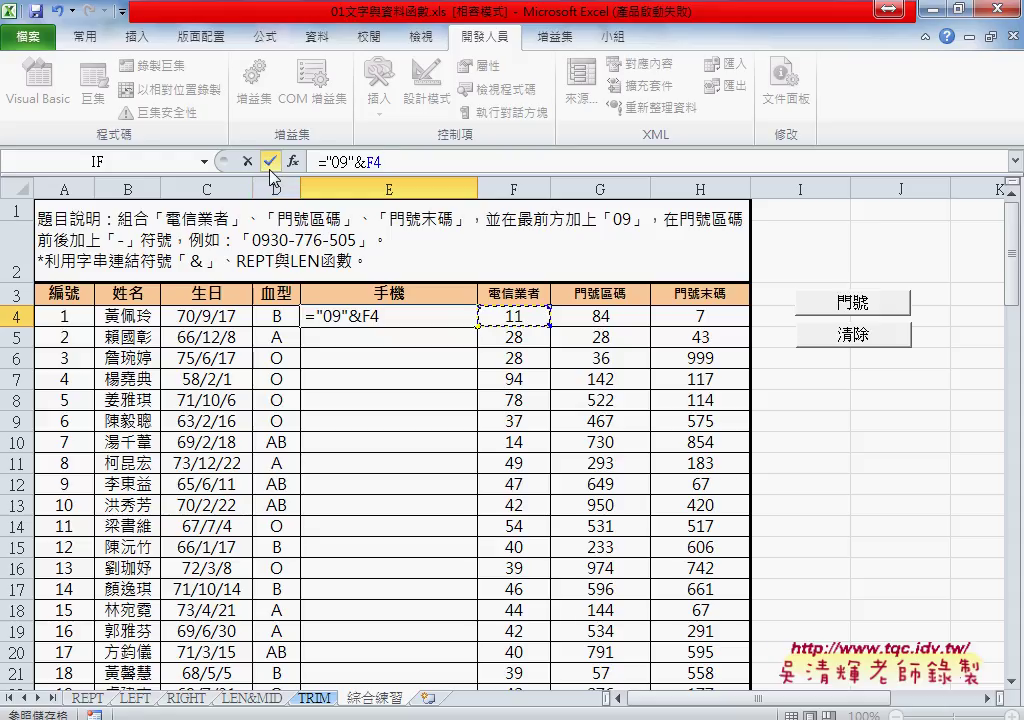
pyautogui.click(270, 161)
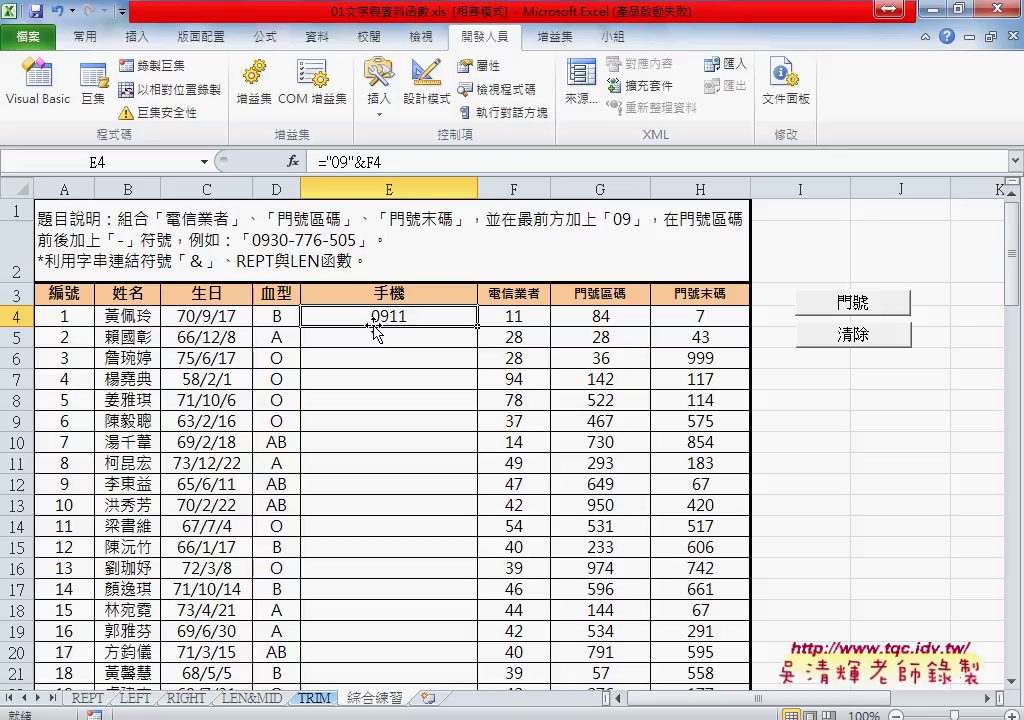
# - Append dashes plus G4 and H4 to E4's formula so it shows 0911-84-7
pyautogui.click(465, 161)
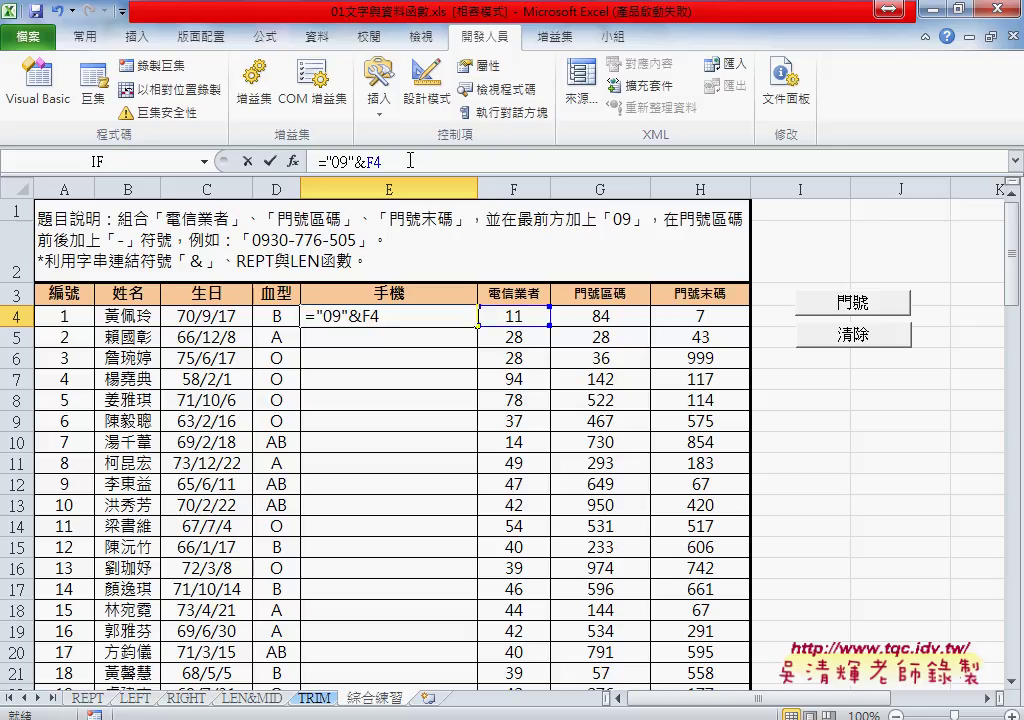
pyautogui.write('&"-')
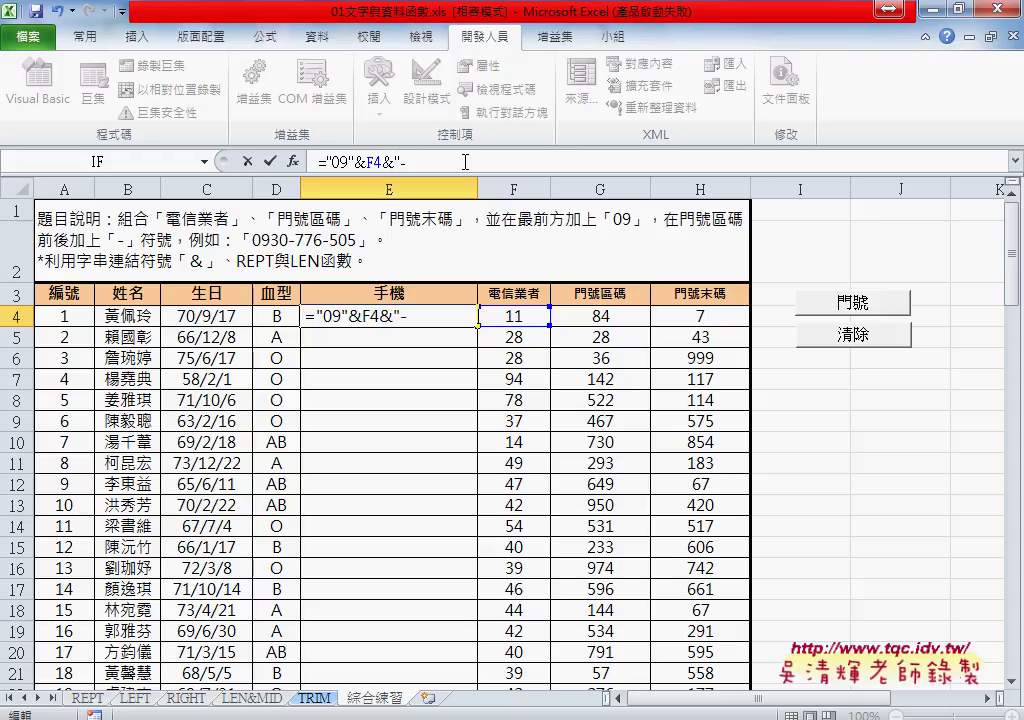
pyautogui.write('"&')
pyautogui.click(626, 322)
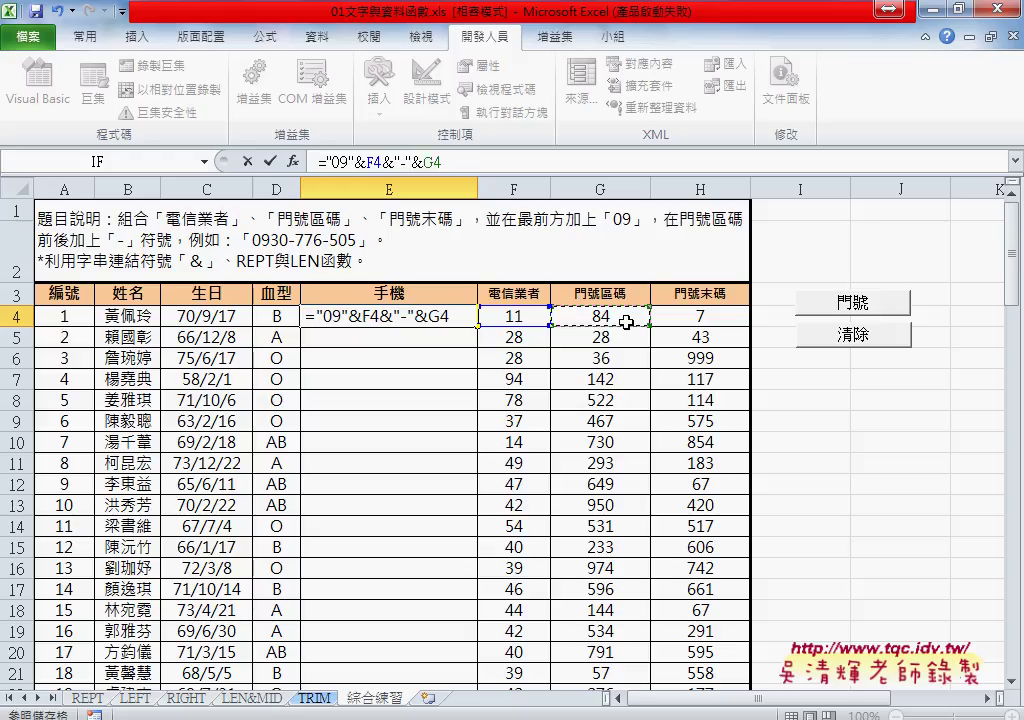
pyautogui.write('&')
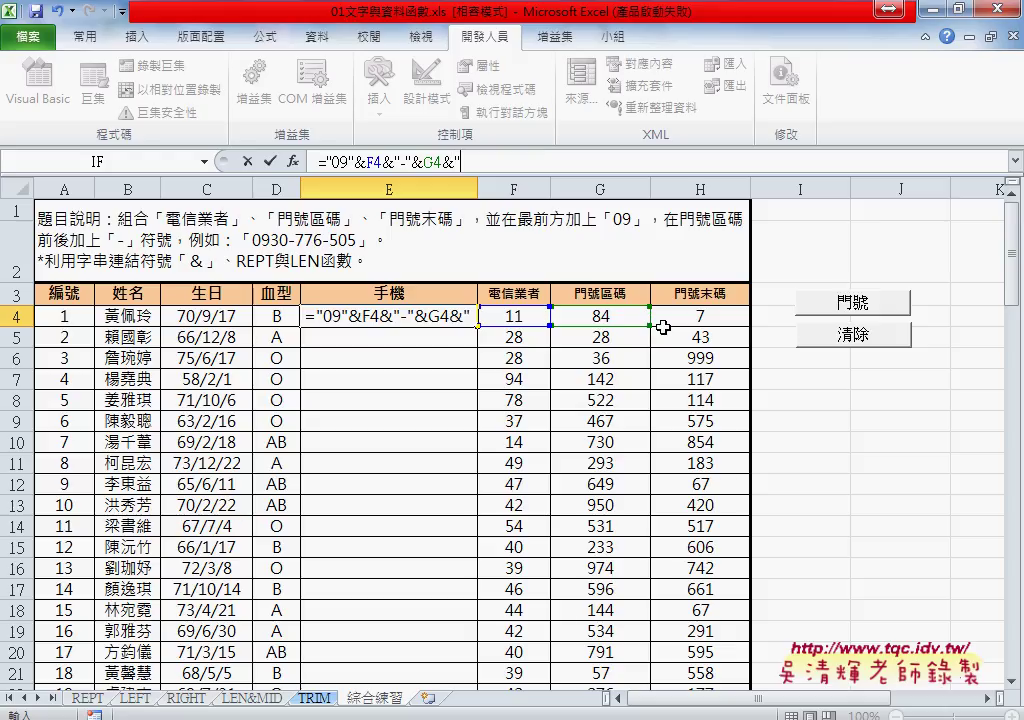
pyautogui.write('"')
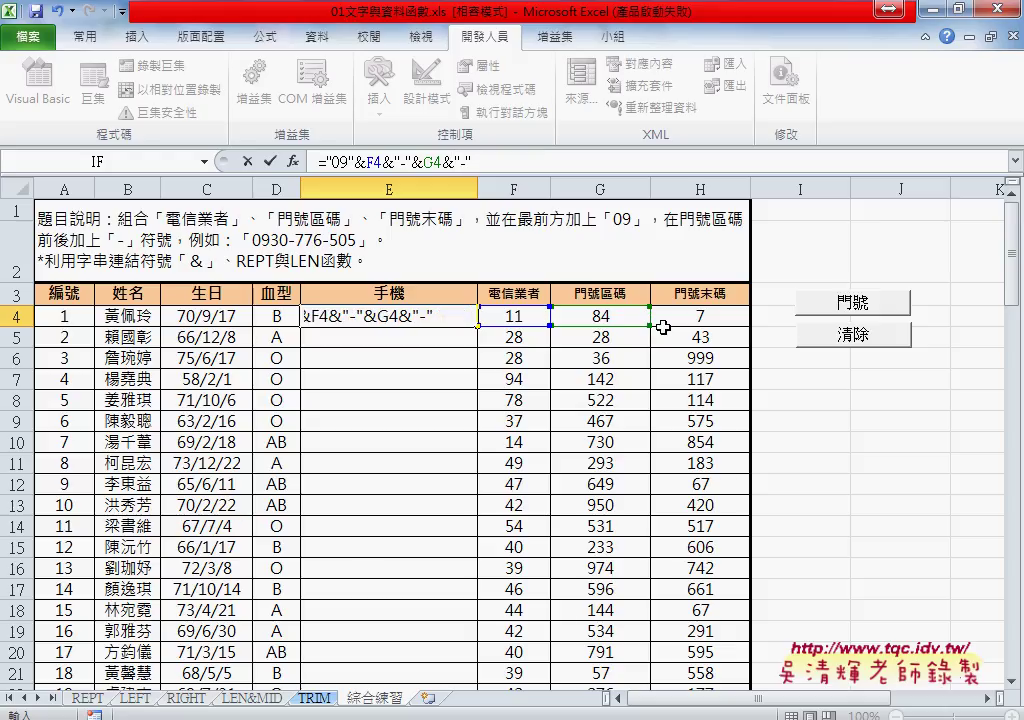
pyautogui.write('&')
pyautogui.click(665, 320)
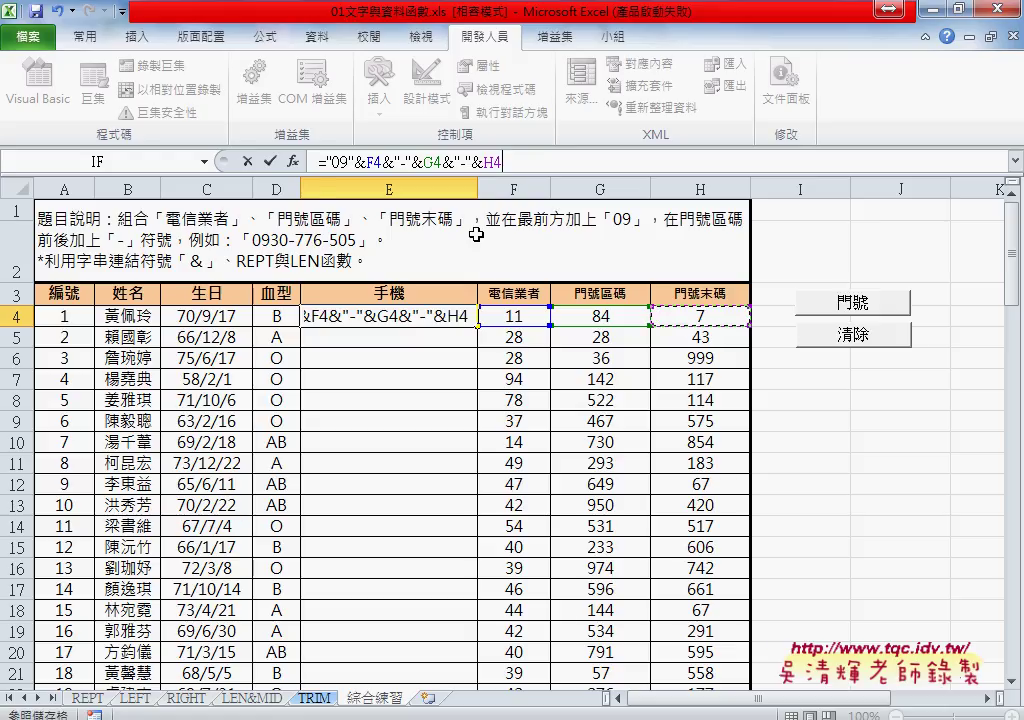
pyautogui.click(270, 160)
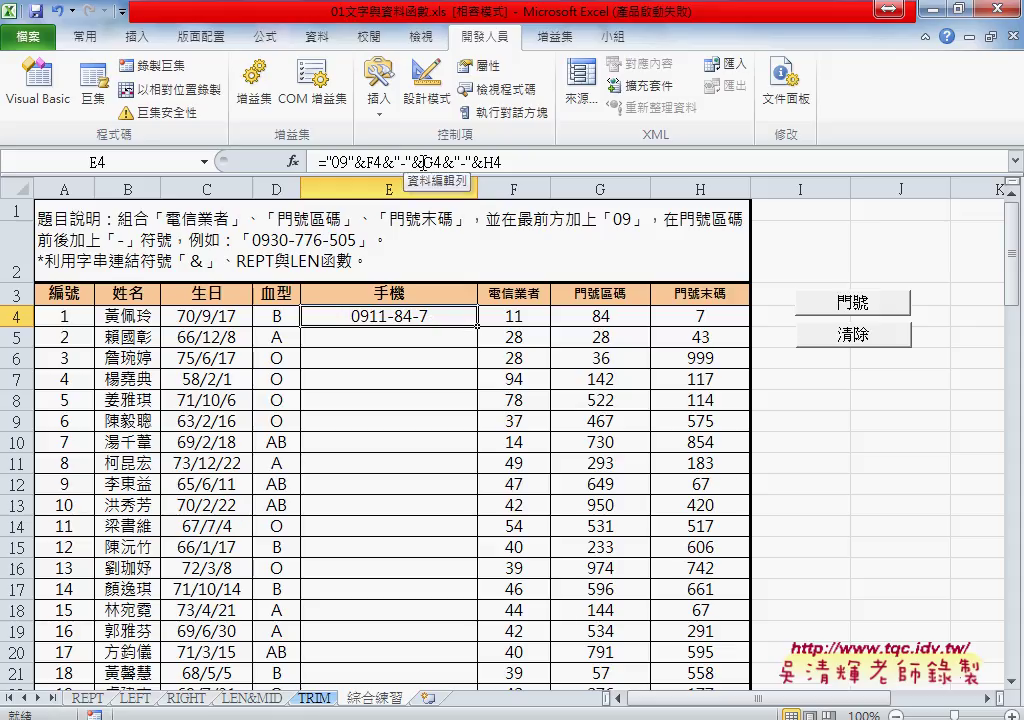
pyautogui.moveTo(423, 162); pyautogui.dragTo(563, 160)
# - Delete G4&"-"&H4 from E4's formula and pen-mark the codes 84 and 7
pyautogui.press('Delete')
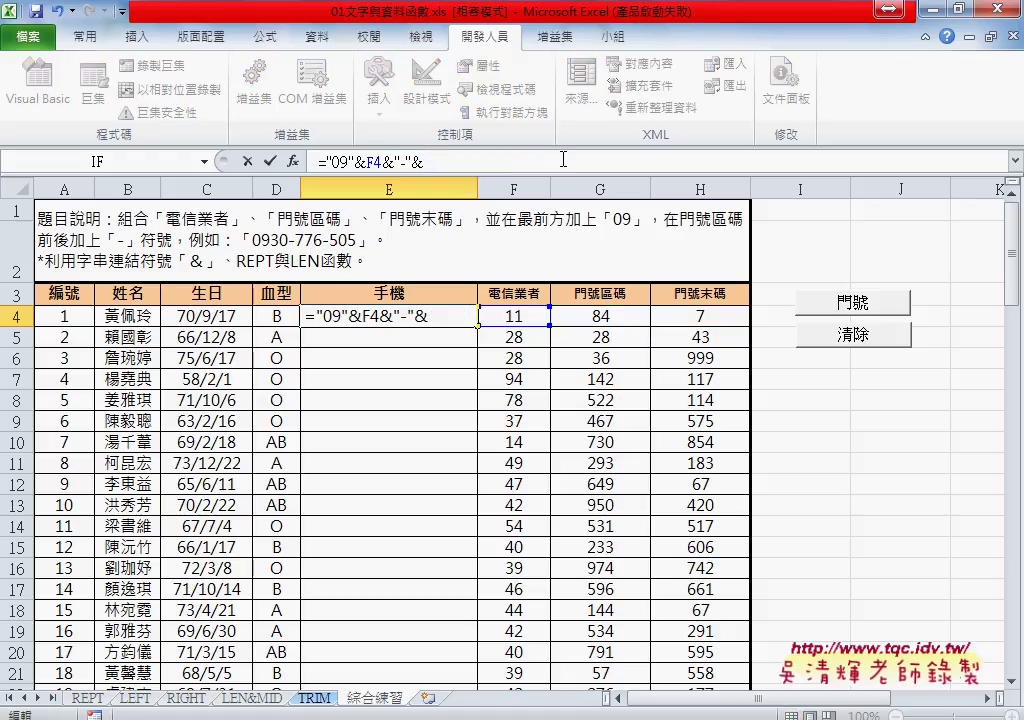
pyautogui.click(205, 166)
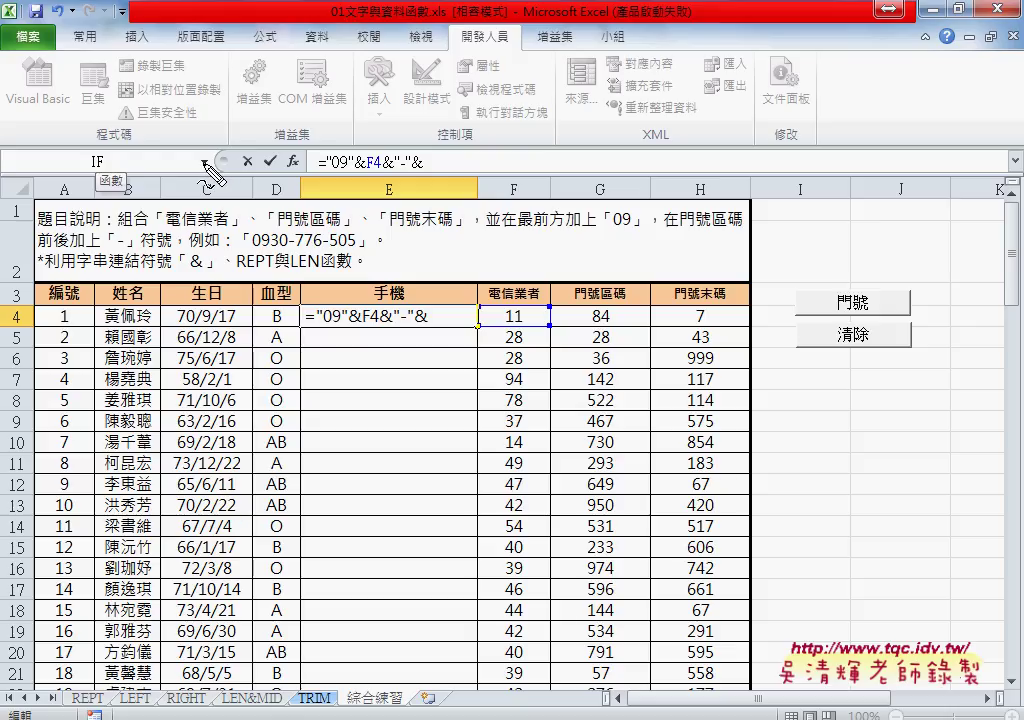
pyautogui.moveTo(590, 326)
pyautogui.mouseDown()
pyautogui.moveTo(612, 324)
pyautogui.moveTo(600, 322)
pyautogui.moveTo(614, 297)
pyautogui.moveTo(583, 296)
pyautogui.mouseUp()
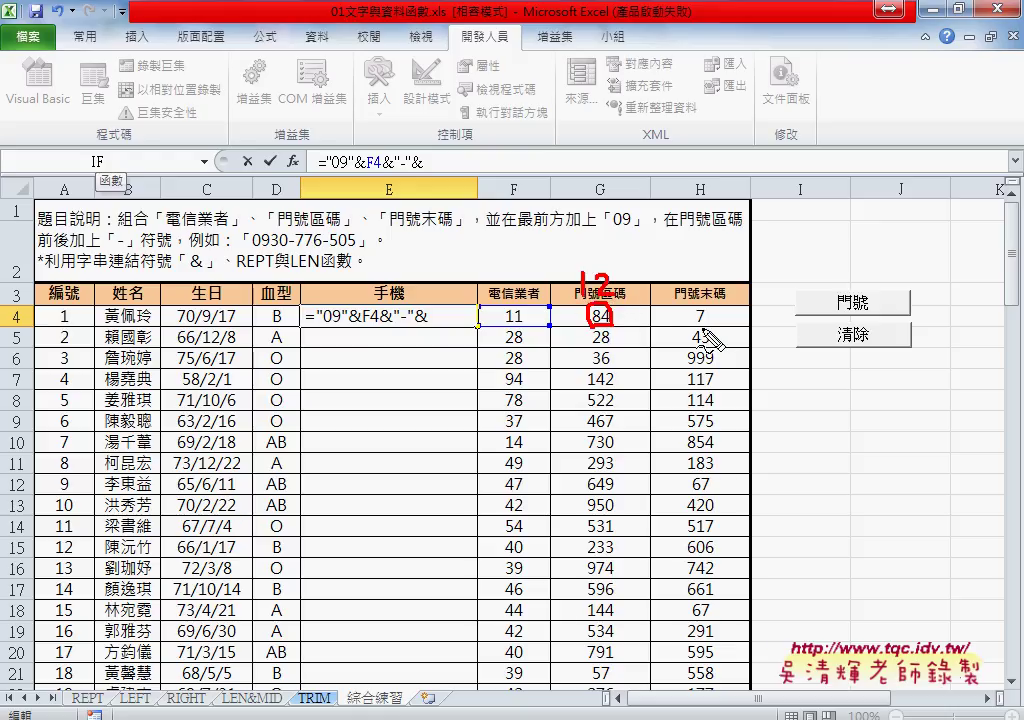
pyautogui.moveTo(708, 310); pyautogui.dragTo(694, 322)
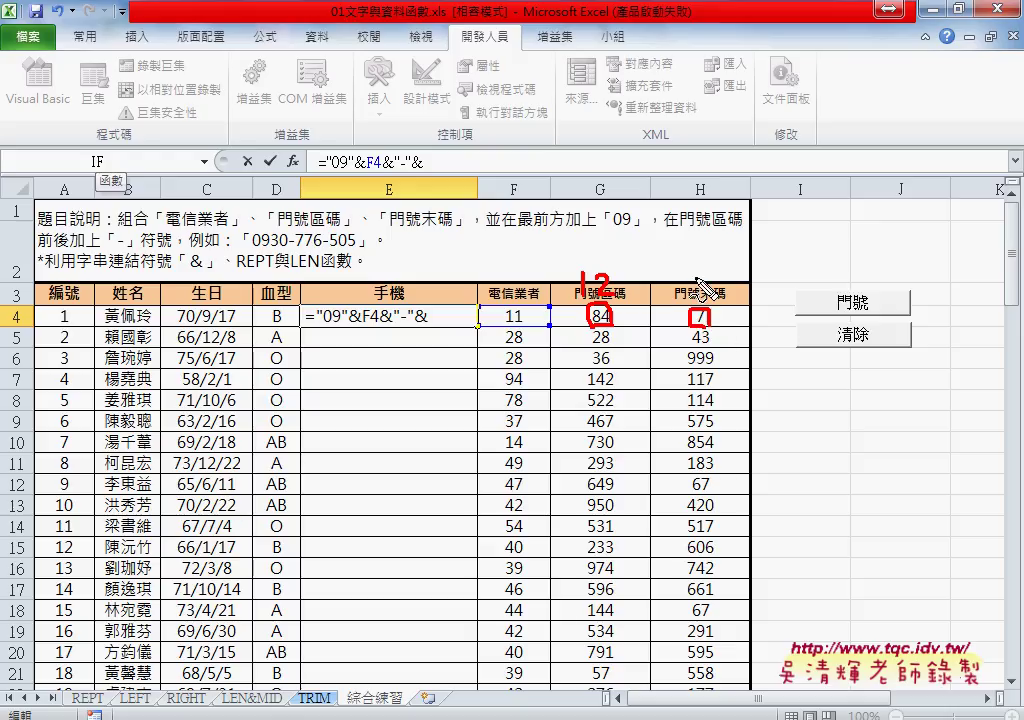
# - Write three-digit count notes above columns G and H, then clear the ink
pyautogui.moveTo(701, 267)
pyautogui.mouseDown()
pyautogui.moveTo(701, 293)
pyautogui.moveTo(692, 289)
pyautogui.mouseUp()
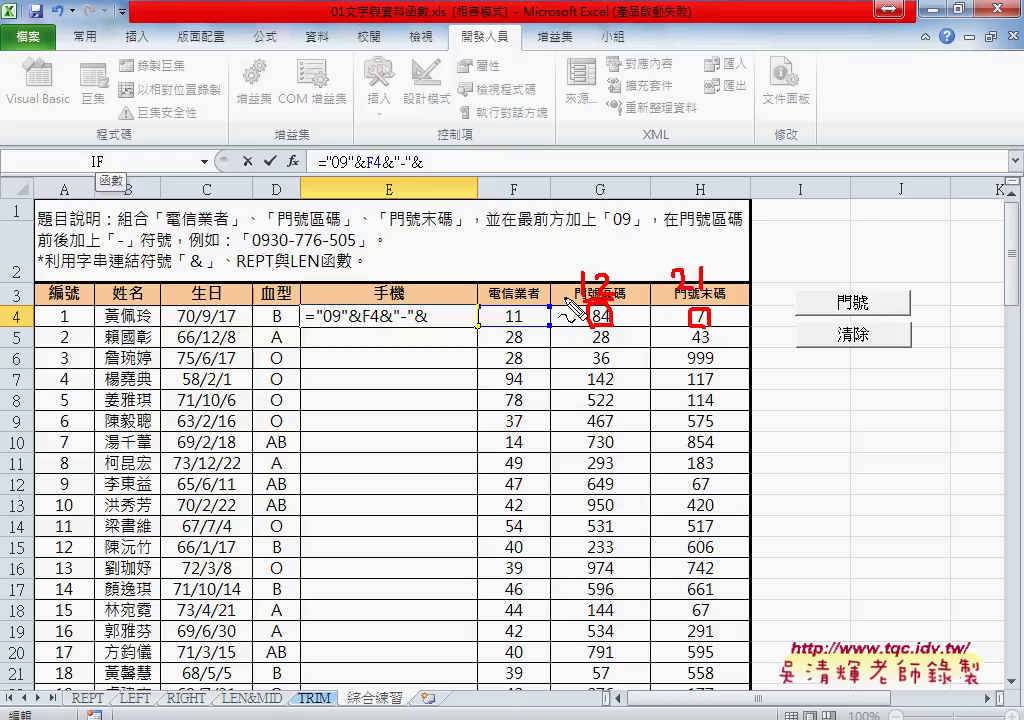
pyautogui.moveTo(587, 234)
pyautogui.mouseDown()
pyautogui.moveTo(598, 238)
pyautogui.moveTo(590, 263)
pyautogui.mouseUp()
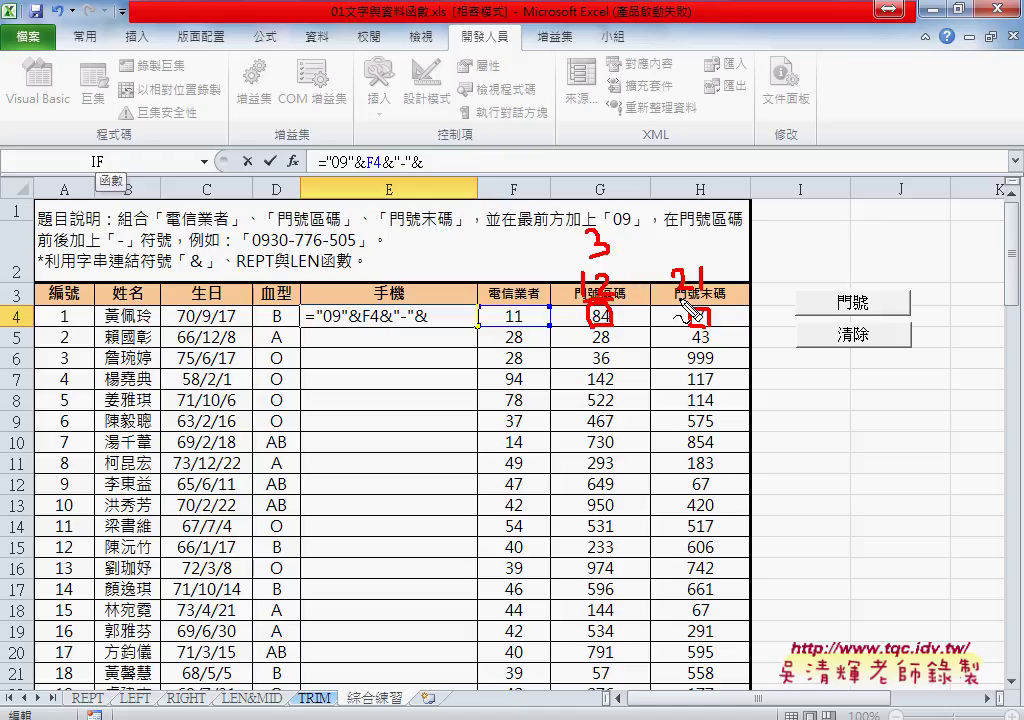
pyautogui.moveTo(680, 234); pyautogui.dragTo(688, 268)
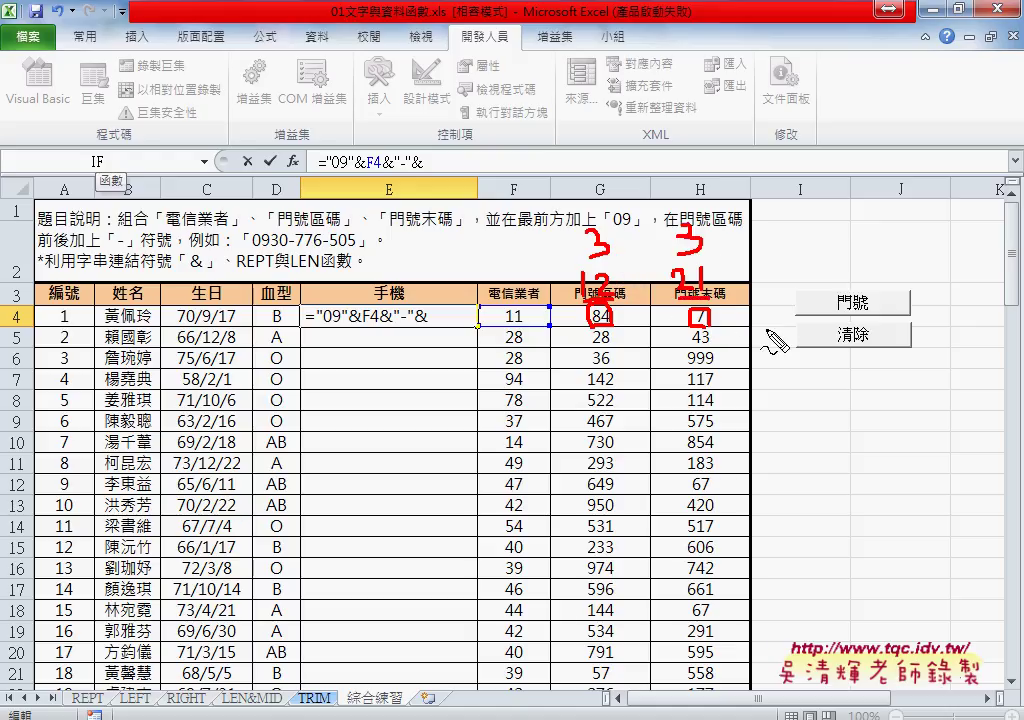
pyautogui.moveTo(748, 326); pyautogui.dragTo(783, 326)
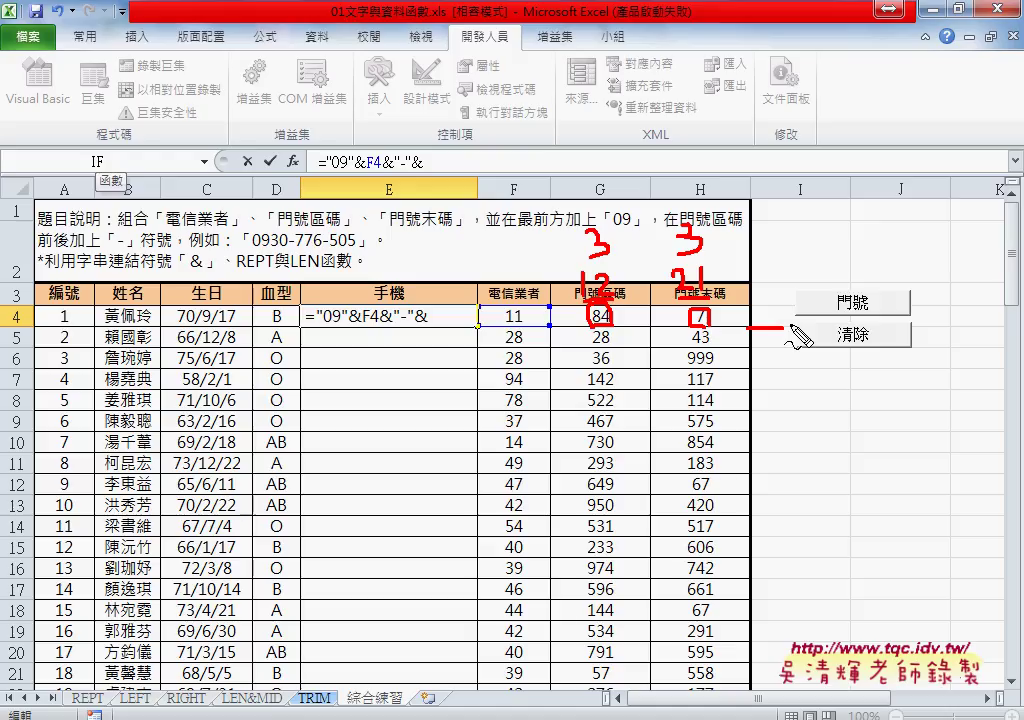
pyautogui.moveTo(779, 282)
pyautogui.mouseDown()
pyautogui.moveTo(790, 298)
pyautogui.moveTo(760, 298)
pyautogui.mouseUp()
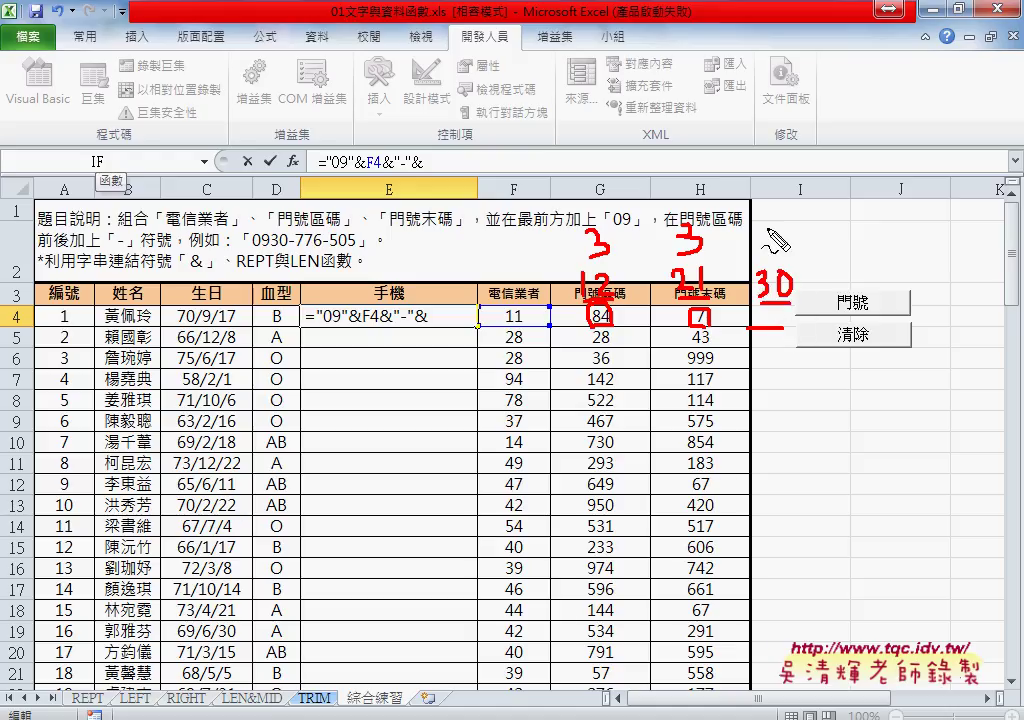
pyautogui.moveTo(764, 230); pyautogui.dragTo(771, 262)
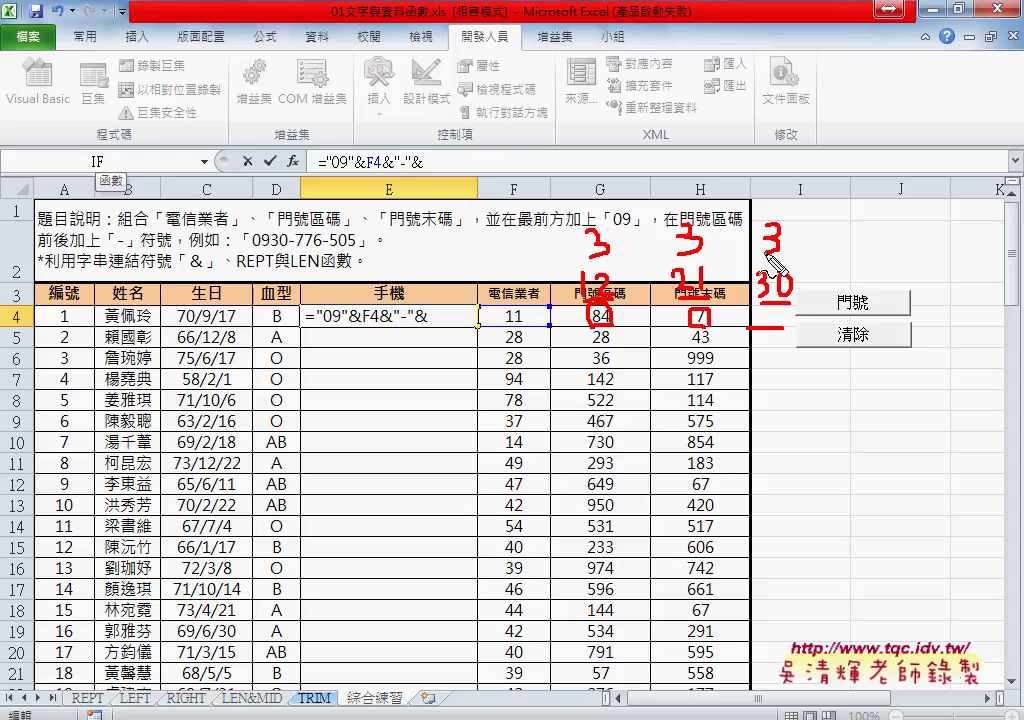
pyautogui.press('Escape')
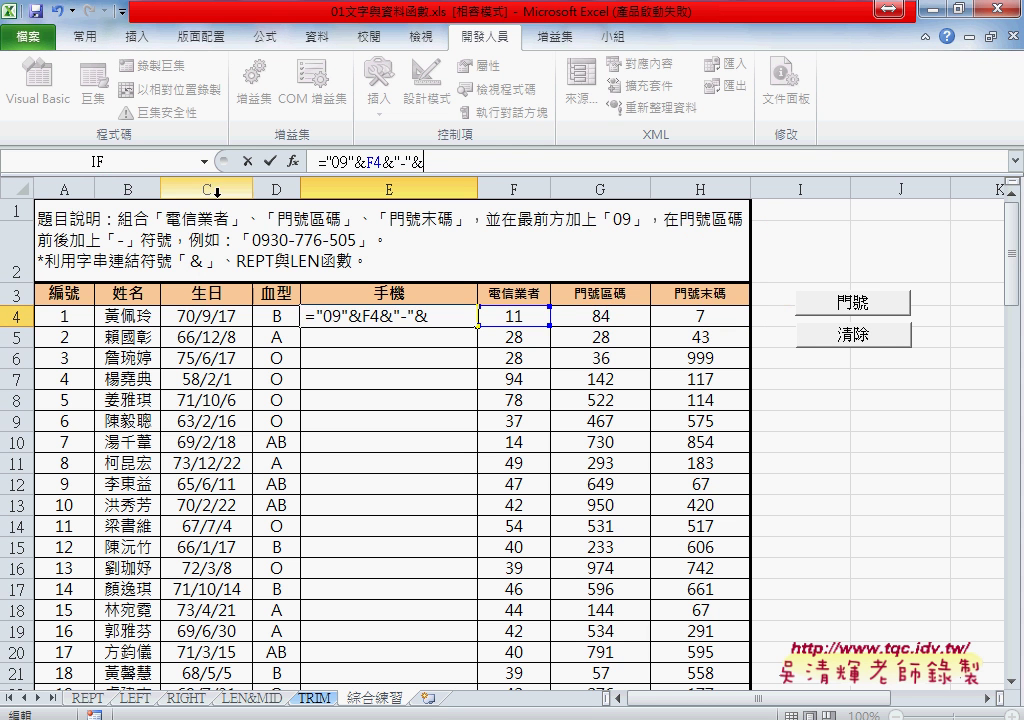
# - Add REPT("0",3-LEN(G4)) to E4's formula as the area code's zero padding
pyautogui.click(204, 161)
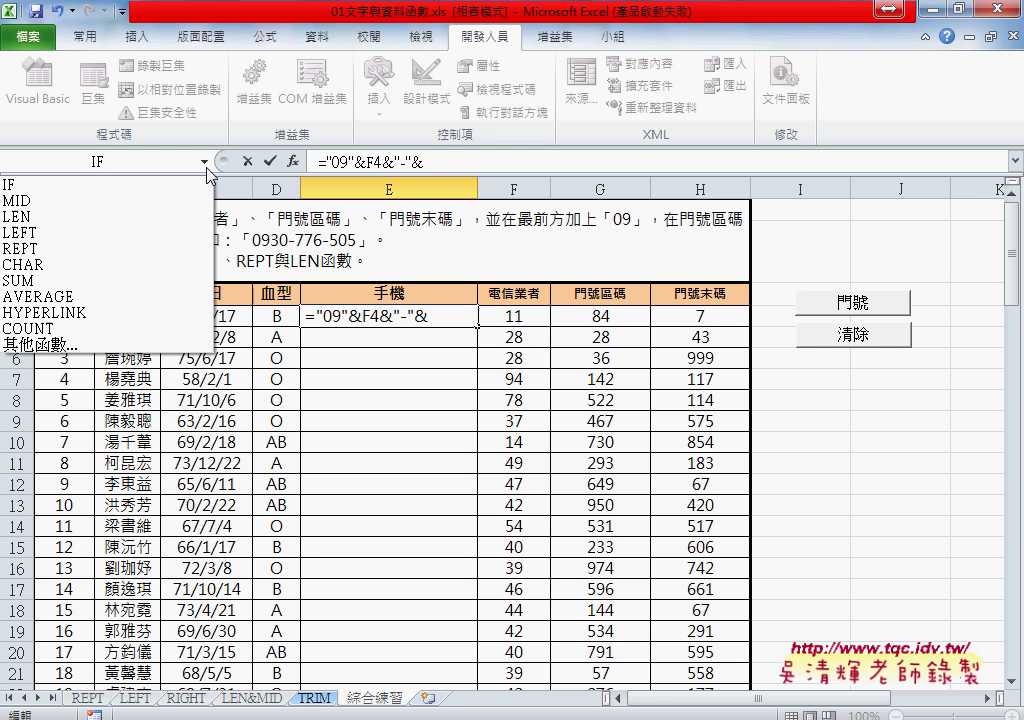
pyautogui.click(142, 248)
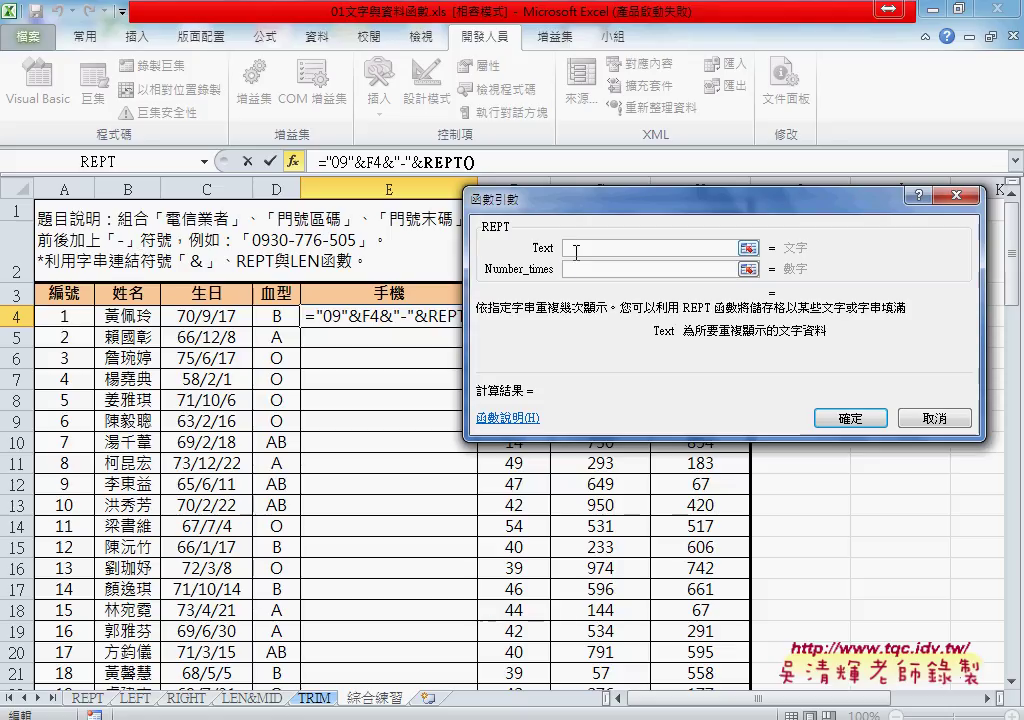
pyautogui.write('"0')
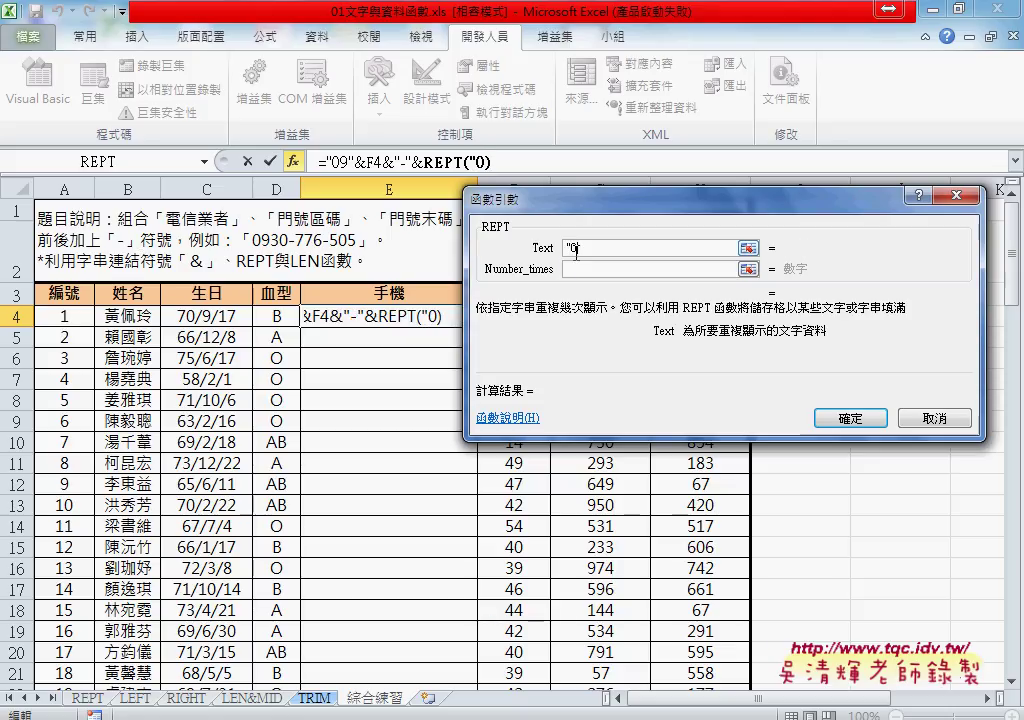
pyautogui.write('"')
pyautogui.doubleClick(576, 250)
pyautogui.click(579, 268)
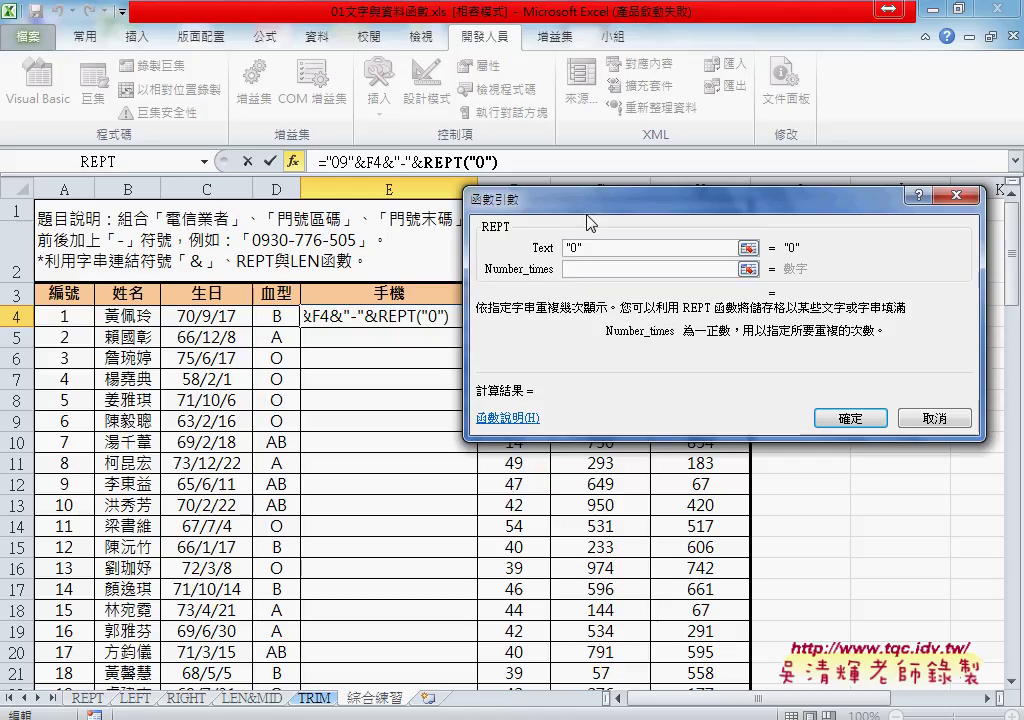
pyautogui.moveTo(586, 199); pyautogui.dragTo(384, 387)
pyautogui.write('3')
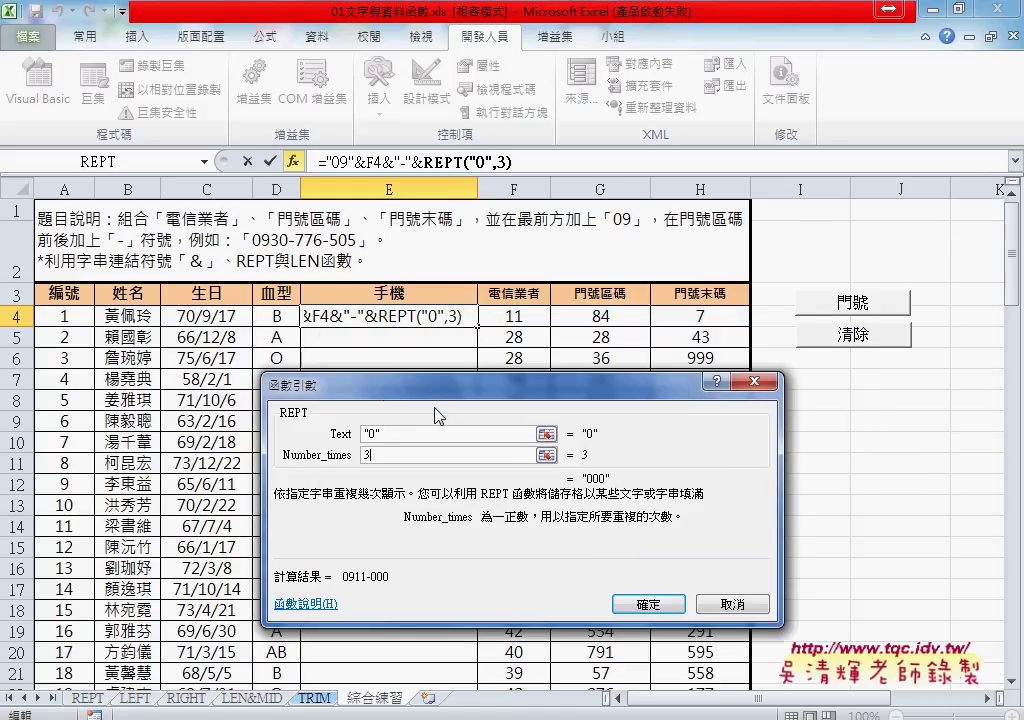
pyautogui.write('-')
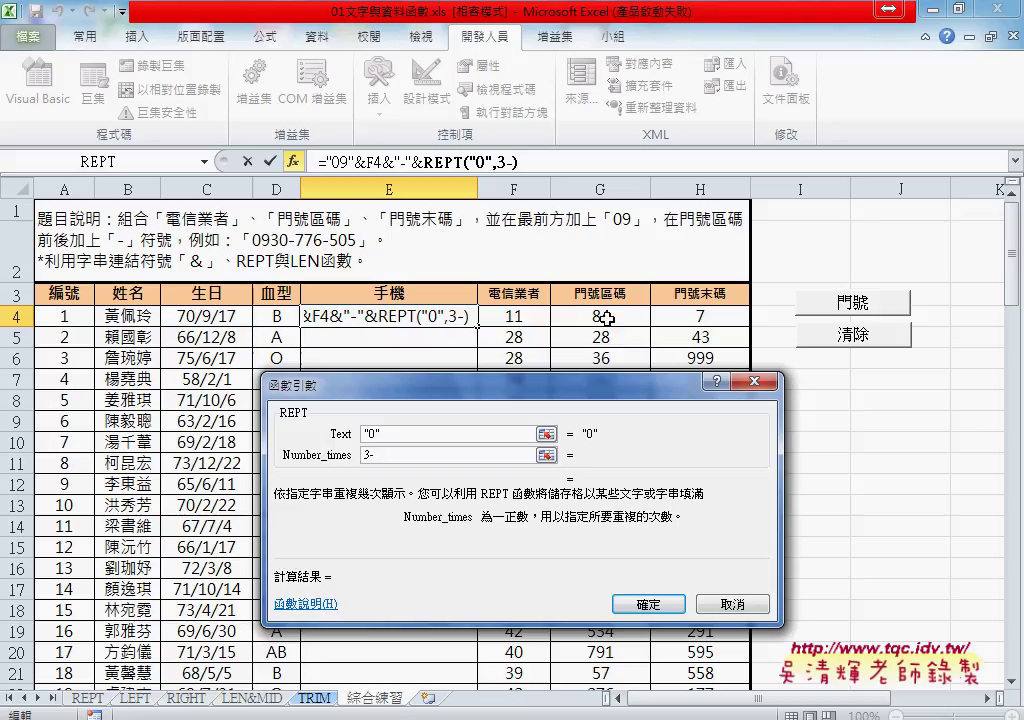
pyautogui.write('l')
pyautogui.write('en(')
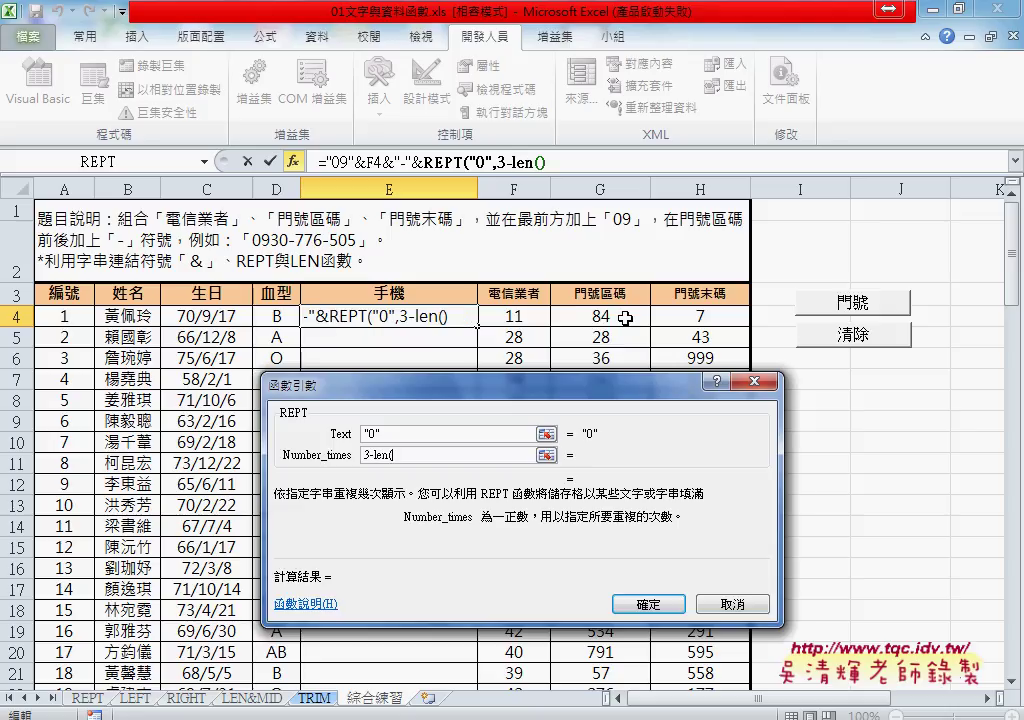
pyautogui.click(625, 318)
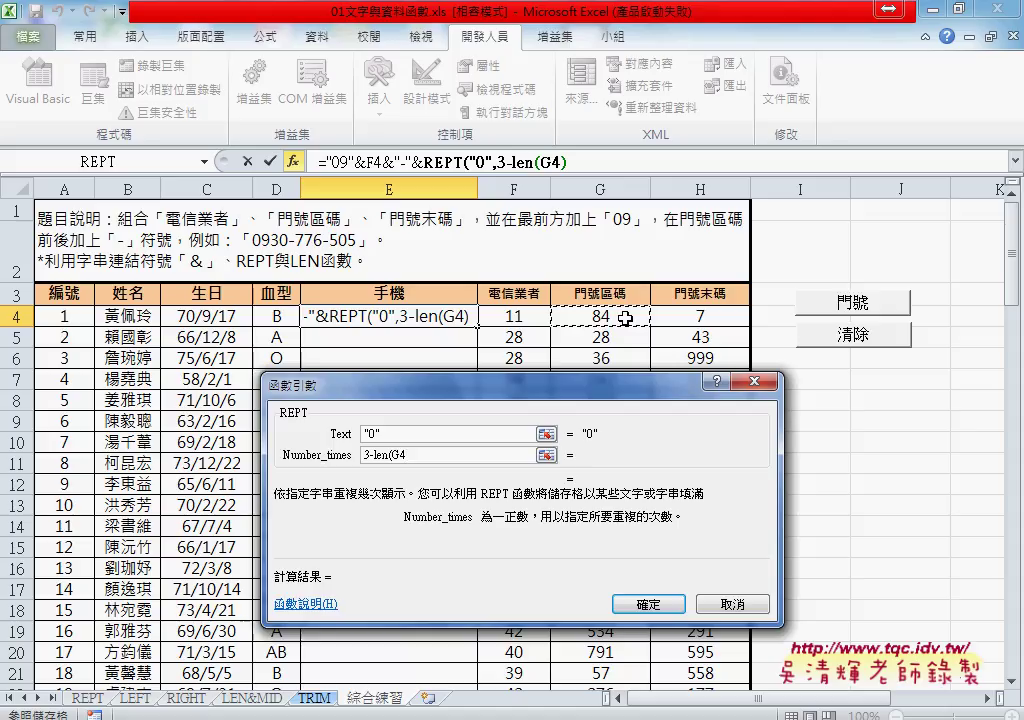
pyautogui.write(')')
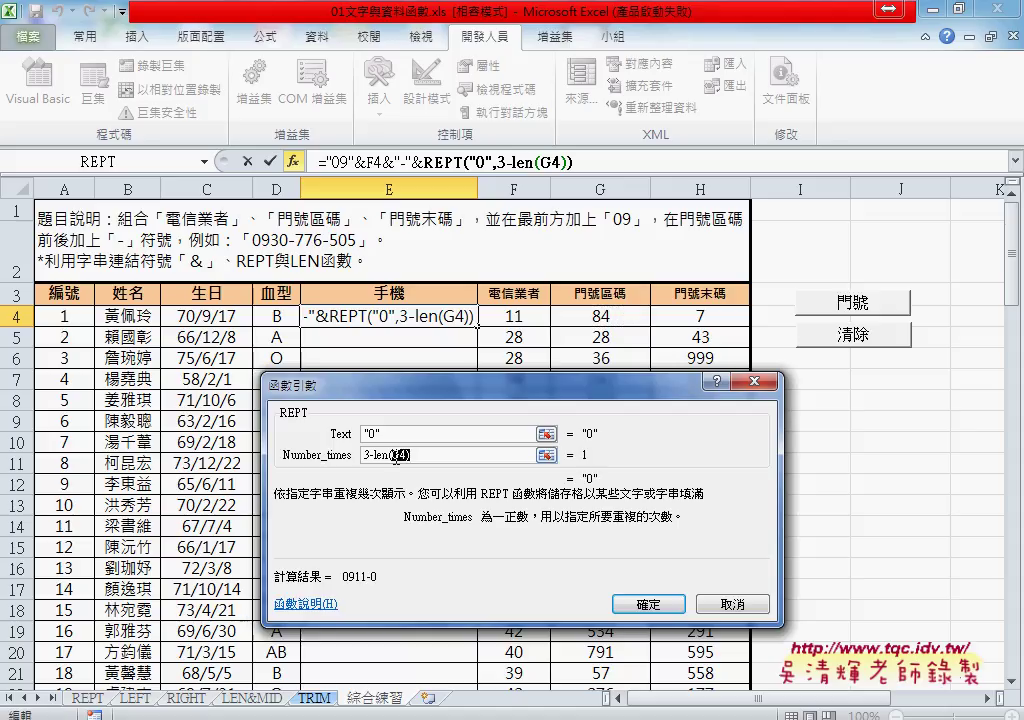
pyautogui.moveTo(410, 455); pyautogui.dragTo(373, 455)
# - Confirm the REPT padding and append &G4 so E4 shows 0911-084
pyautogui.click(655, 606)
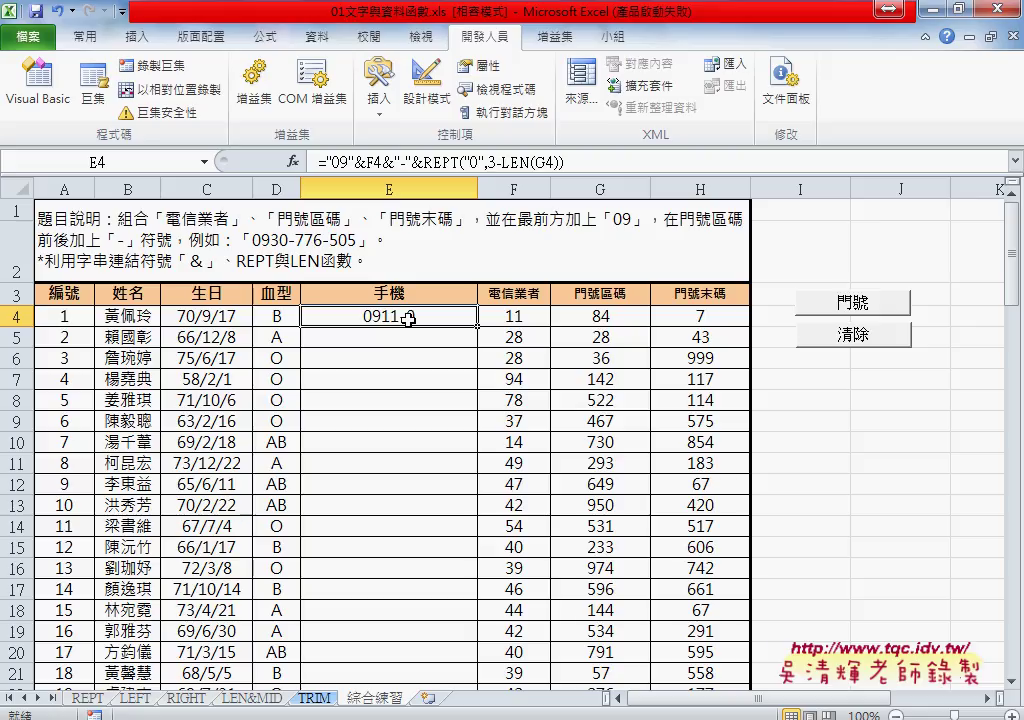
pyautogui.click(583, 163)
pyautogui.write('&')
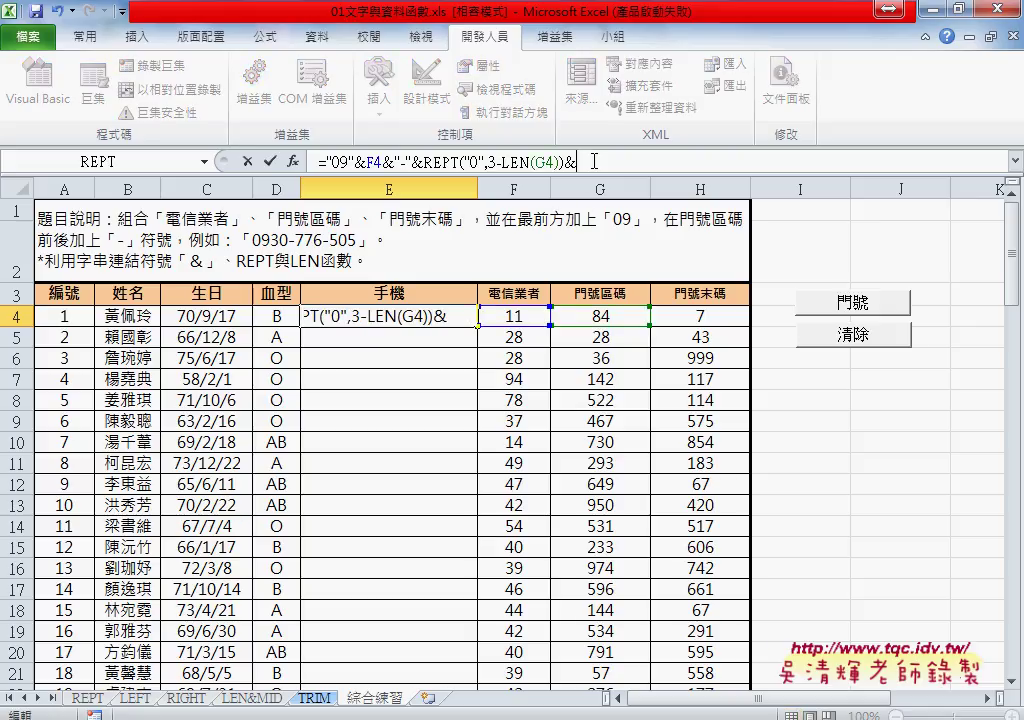
pyautogui.click(600, 316)
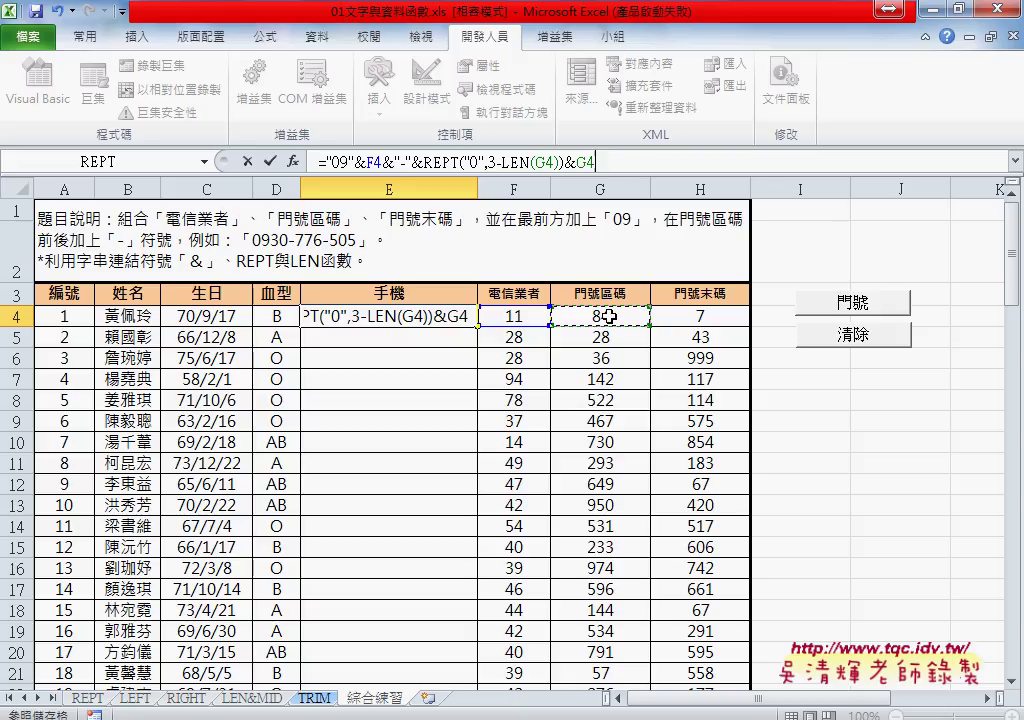
pyautogui.click(269, 161)
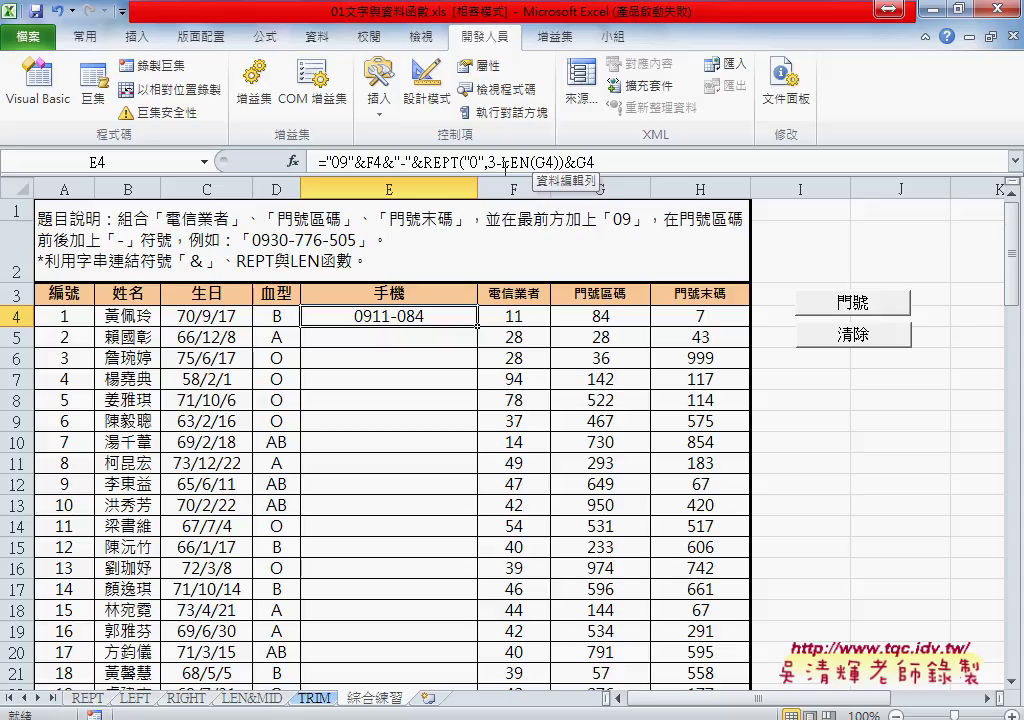
pyautogui.moveTo(383, 161); pyautogui.dragTo(631, 161)
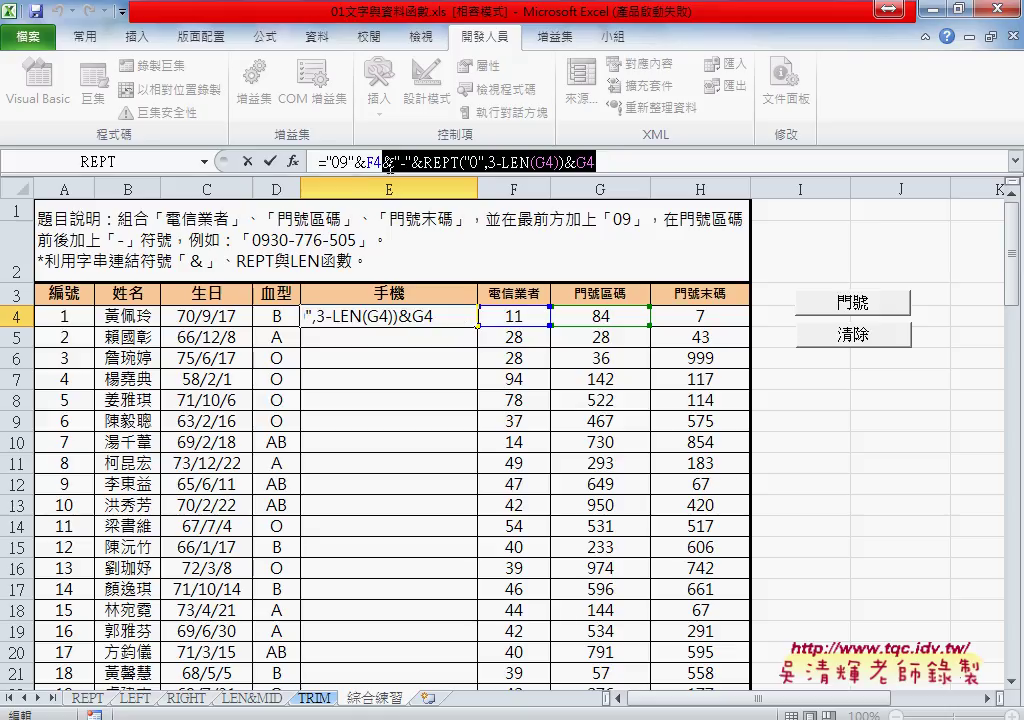
pyautogui.click(633, 163)
pyautogui.hotkey('ctrl', 'v')
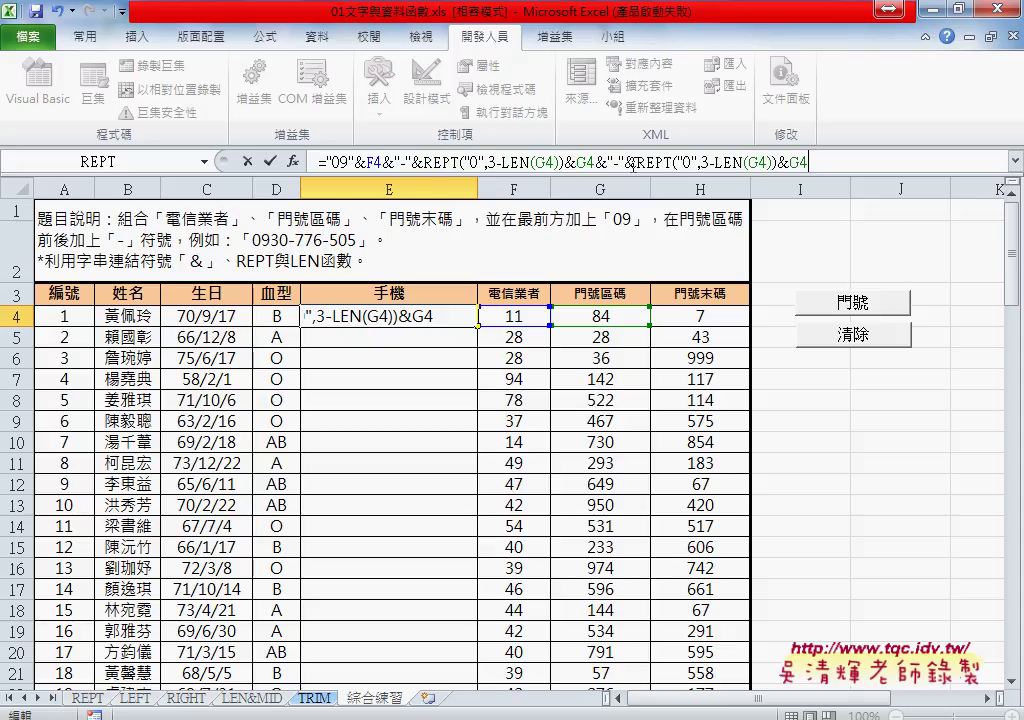
pyautogui.doubleClick(752, 162)
pyautogui.click(710, 318)
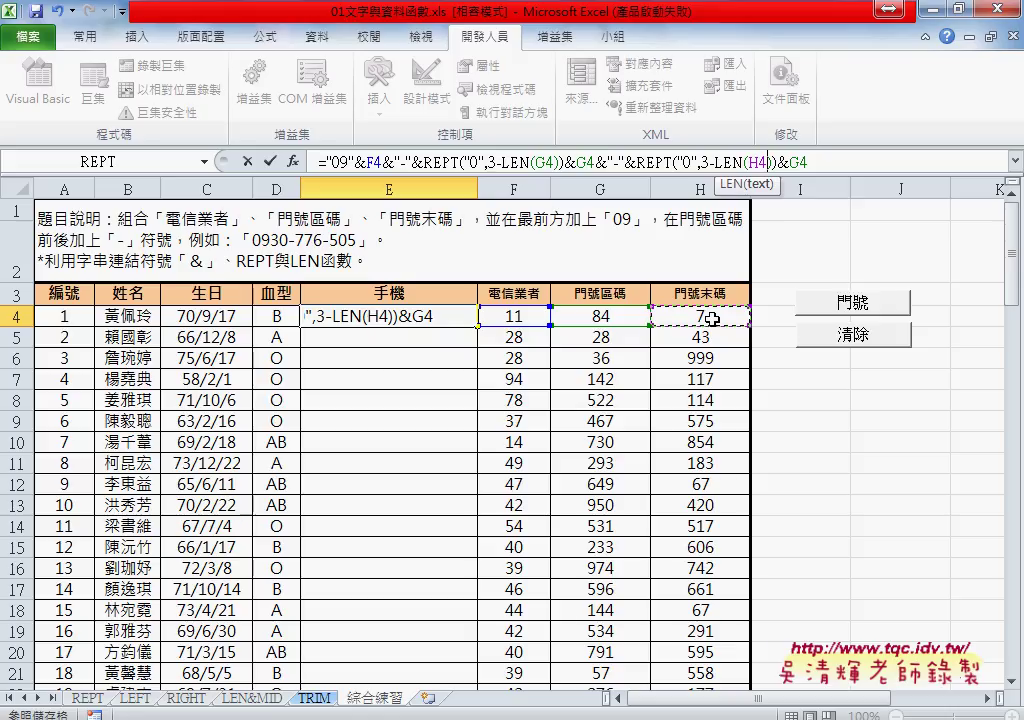
pyautogui.doubleClick(798, 162)
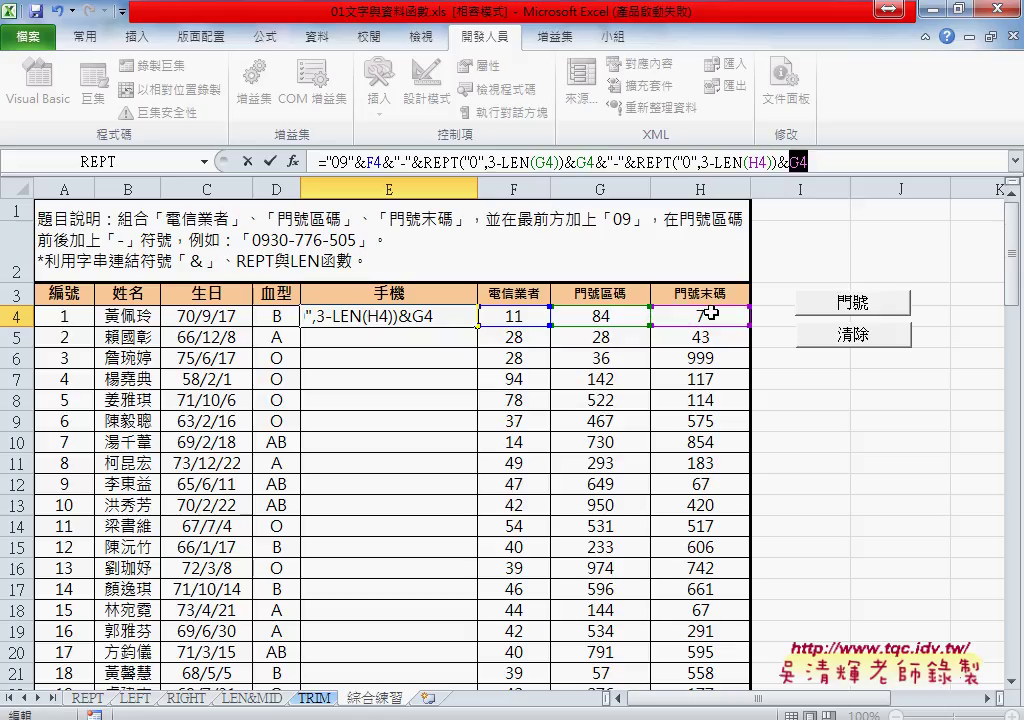
pyautogui.click(712, 313)
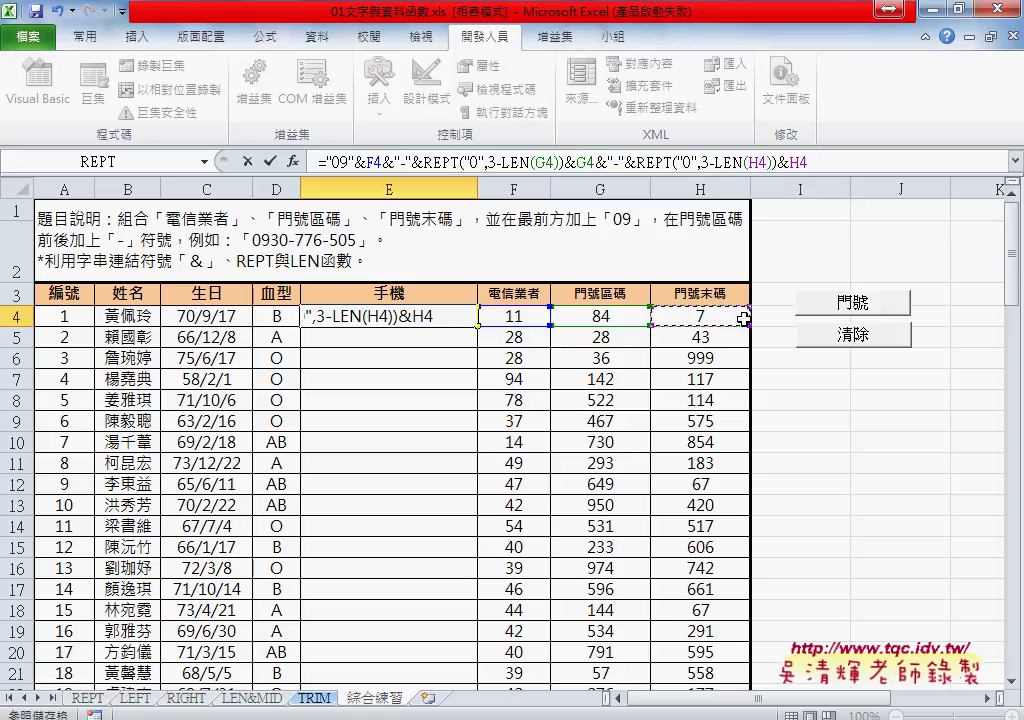
pyautogui.click(270, 161)
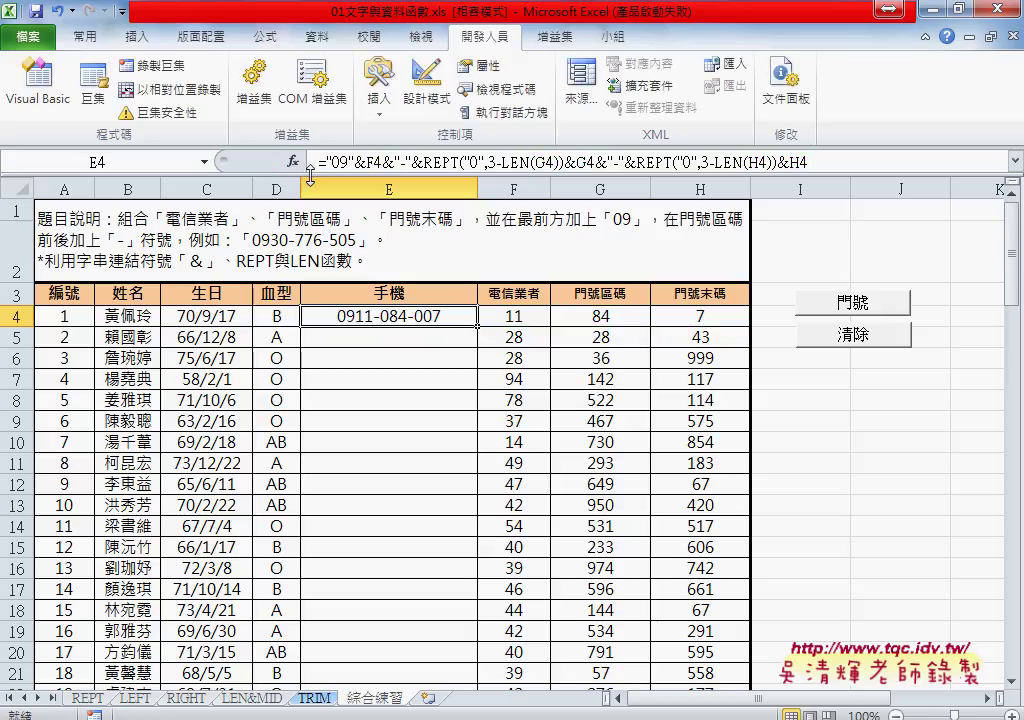
pyautogui.doubleClick(389, 161)
pyautogui.moveTo(389, 161); pyautogui.dragTo(597, 161)
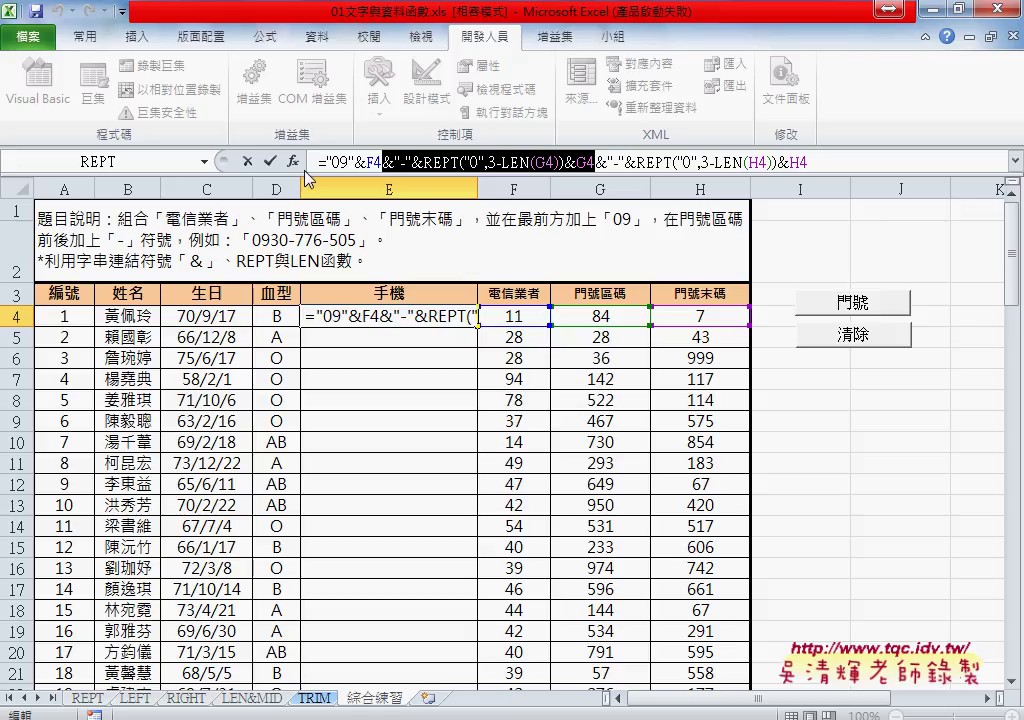
pyautogui.click(270, 168)
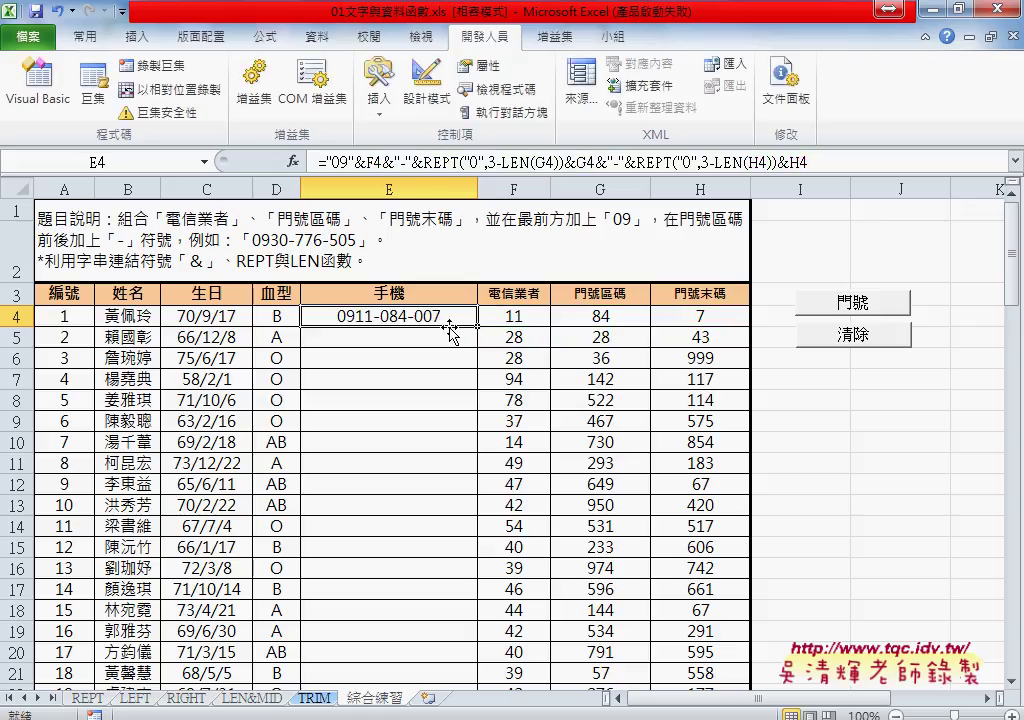
pyautogui.doubleClick(477, 325)
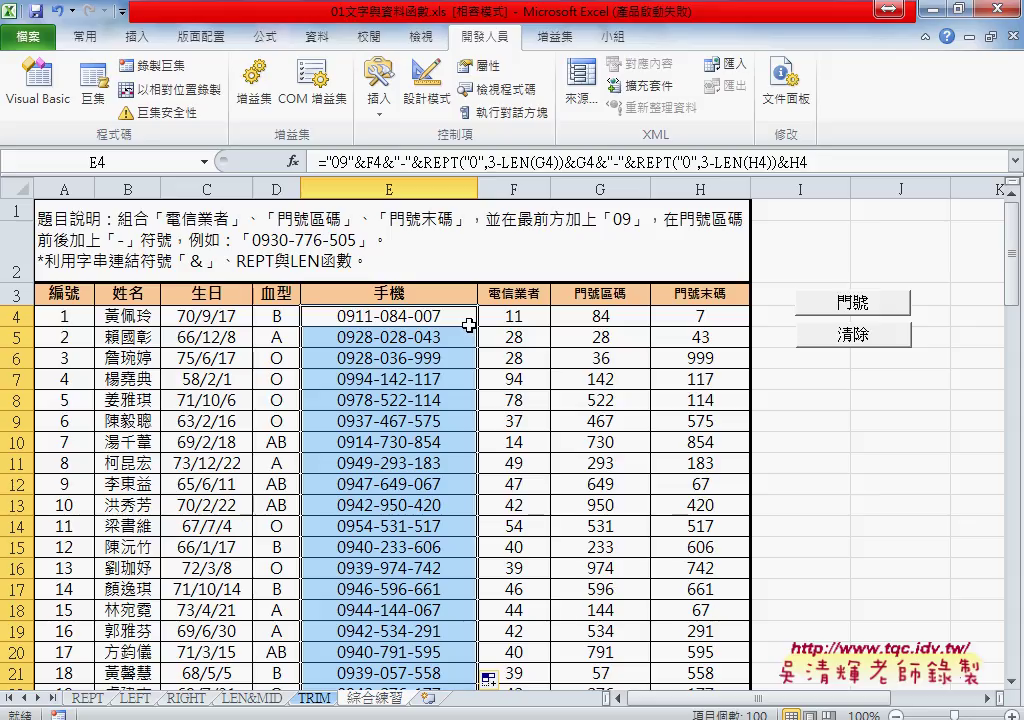
pyautogui.click(762, 378)
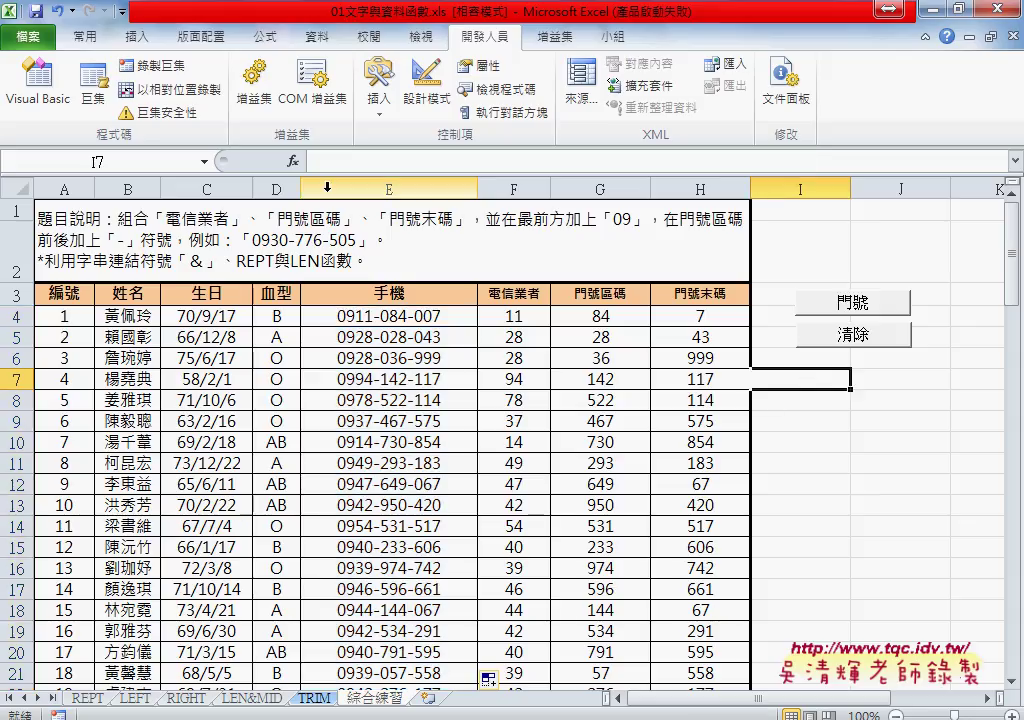
# - Cancel the TEXT function insertion in I7, leaving it empty, and select E4
pyautogui.click(293, 160)
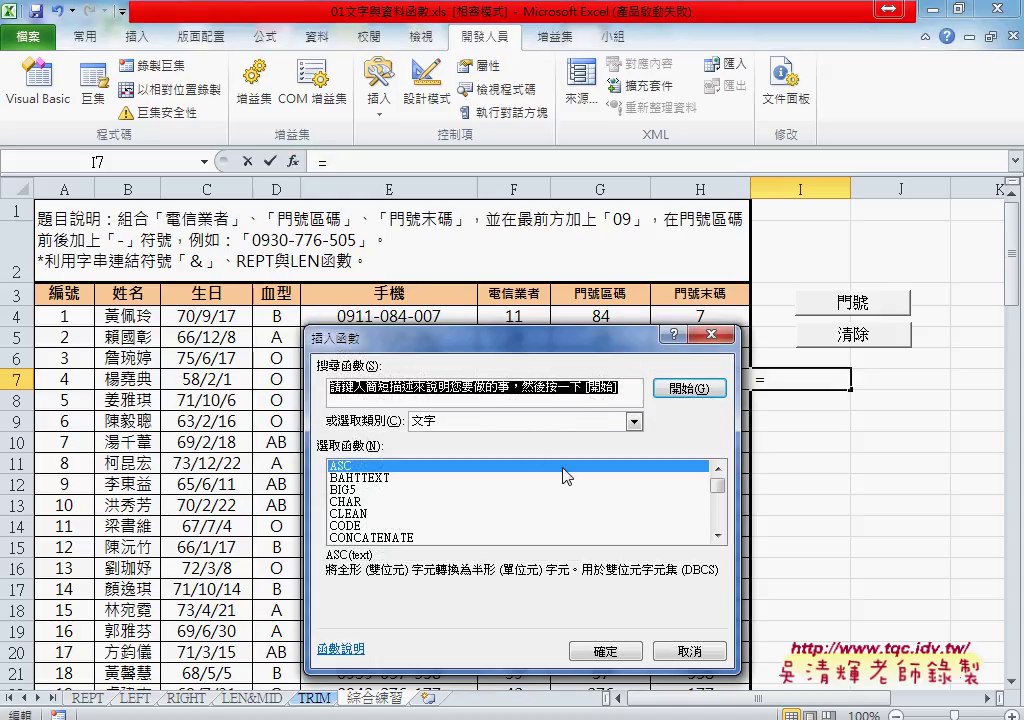
pyautogui.moveTo(717, 485); pyautogui.dragTo(717, 522)
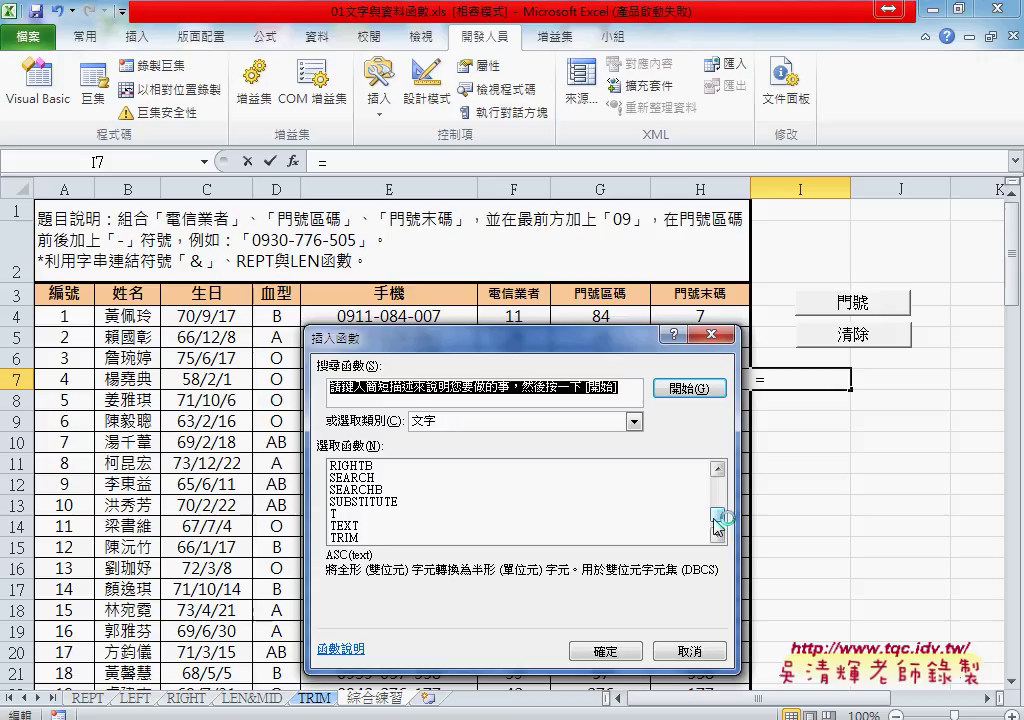
pyautogui.click(358, 526)
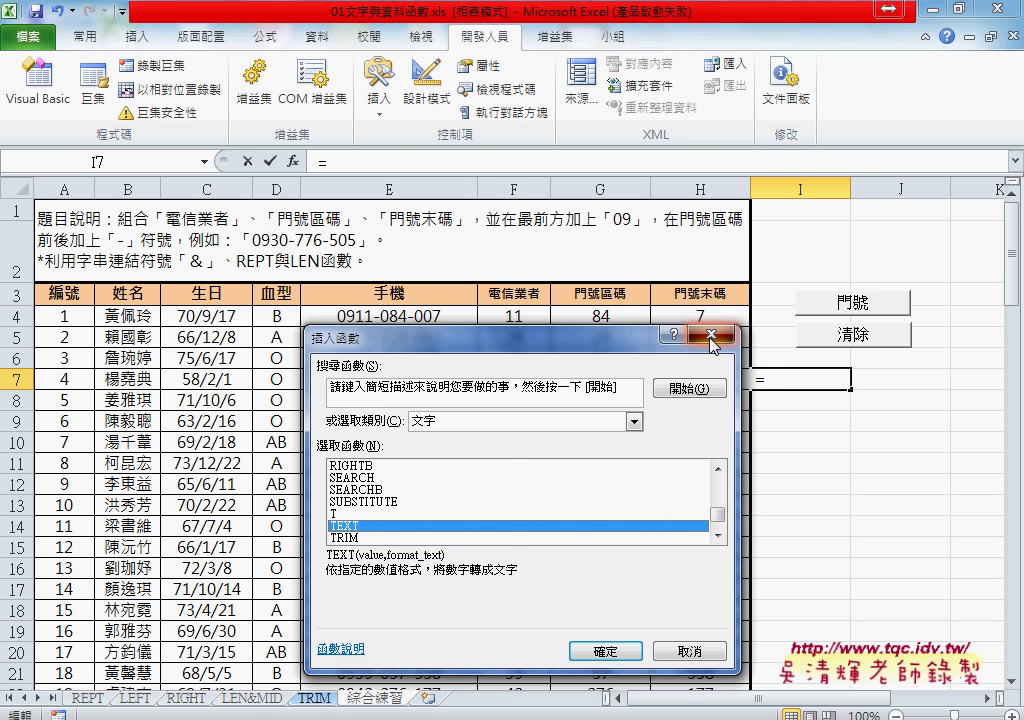
pyautogui.press('Escape')
pyautogui.click(390, 317)
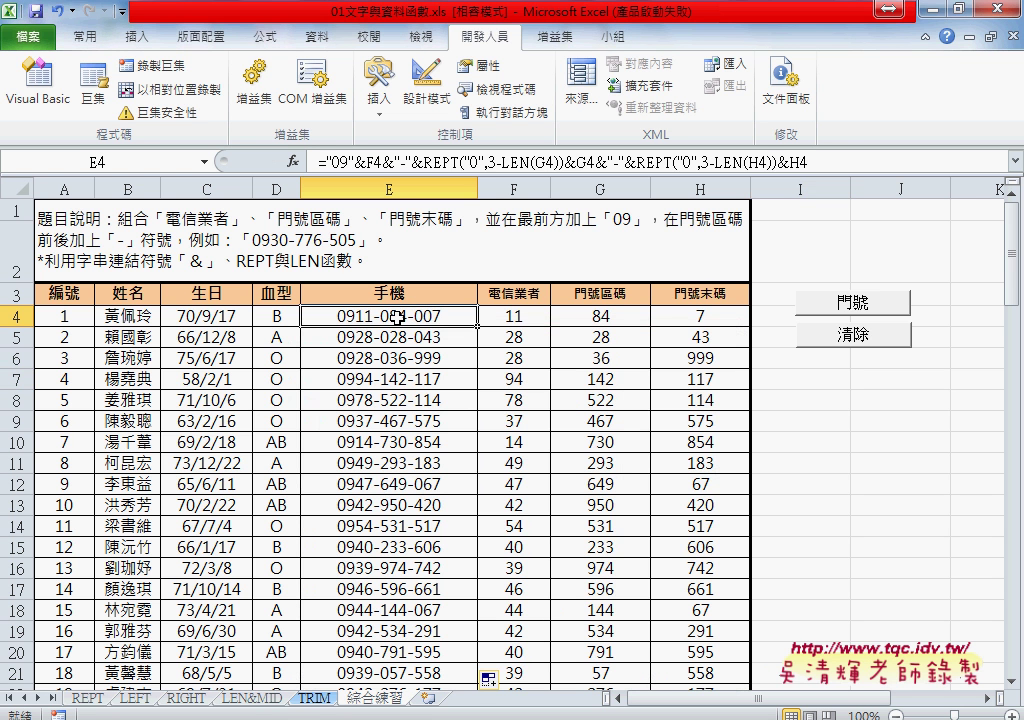
# - Delete the REPT/LEN part of E4's formula, leaving ="09"&F4&"-"&
pyautogui.doubleClick(420, 161)
pyautogui.moveTo(420, 161); pyautogui.dragTo(876, 183)
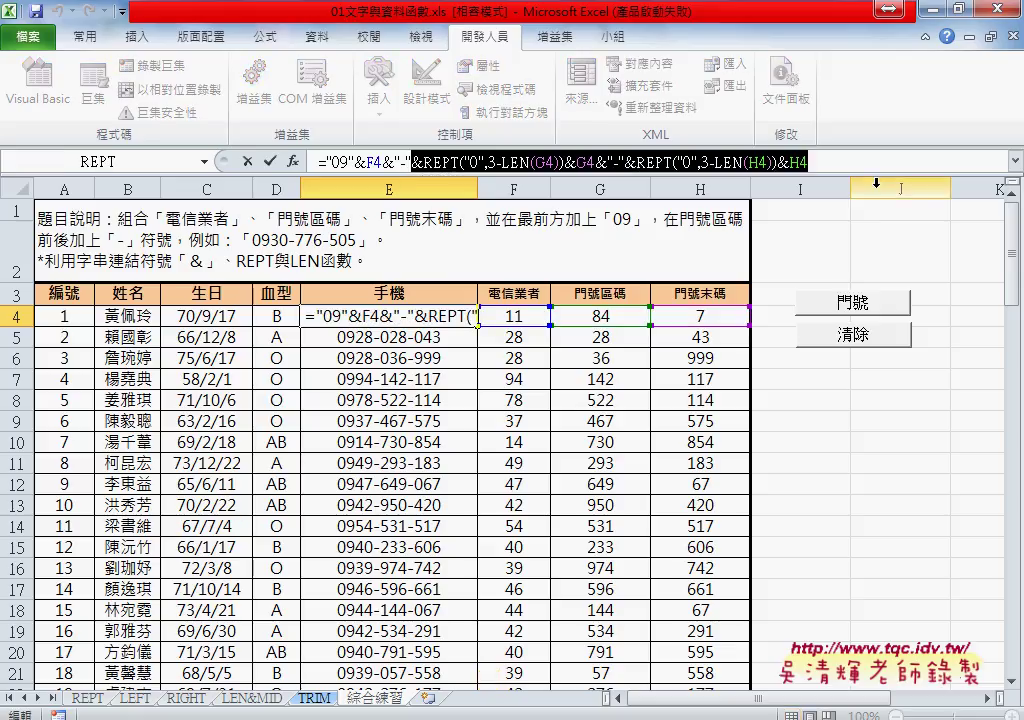
pyautogui.press('Delete')
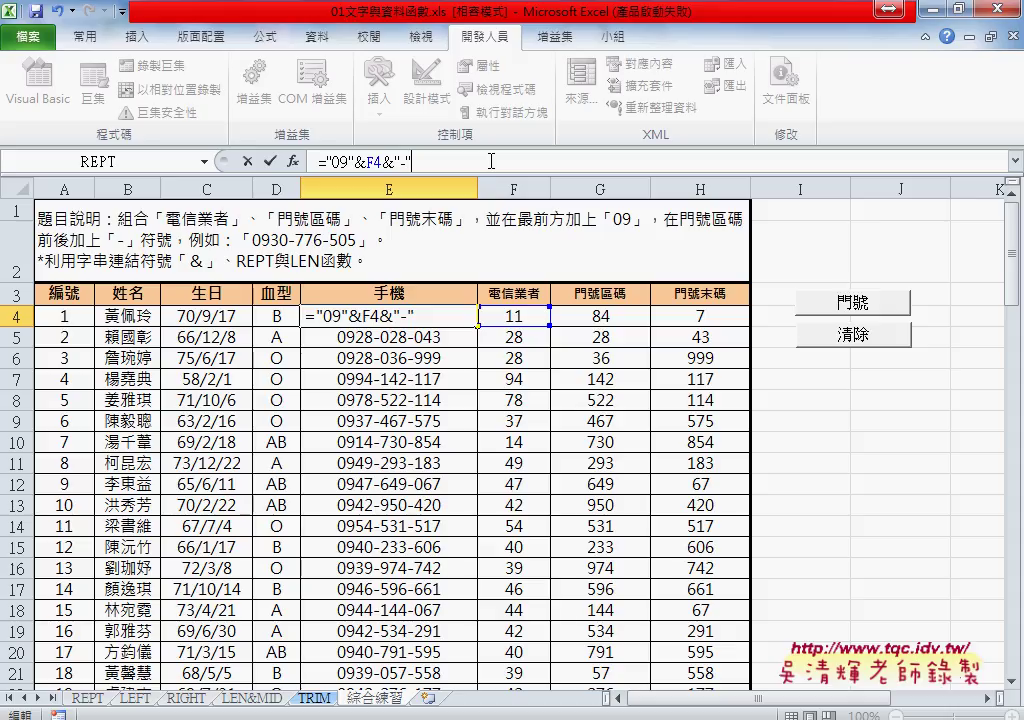
pyautogui.write('&')
# - Insert the TEXT function at the end of E4's formula via More Functions
pyautogui.click(204, 162)
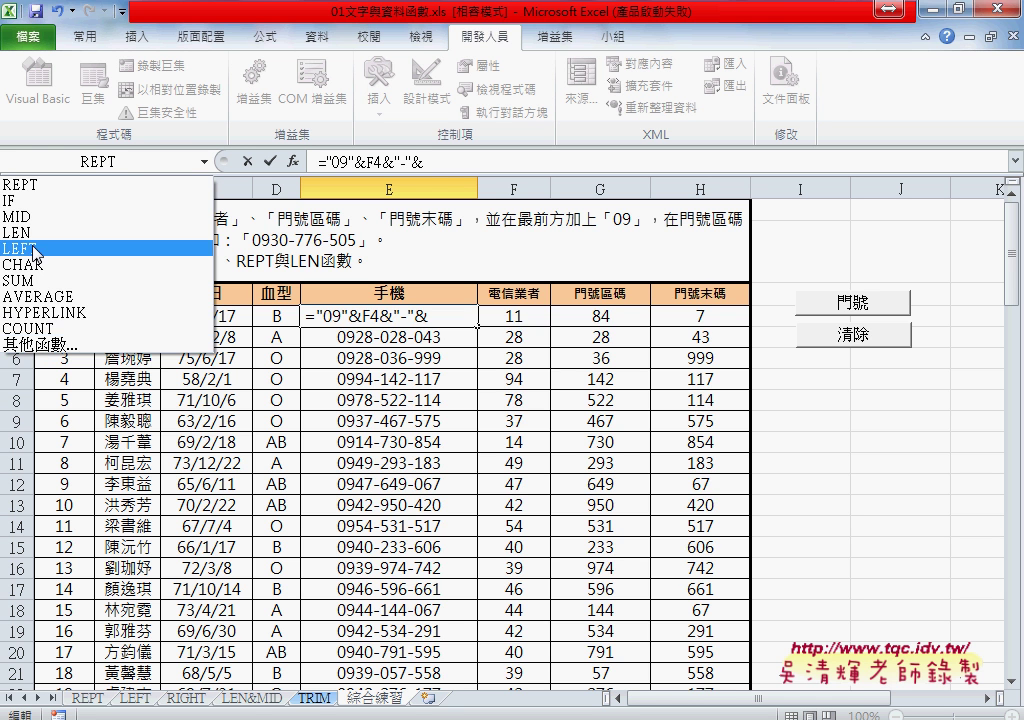
pyautogui.click(50, 345)
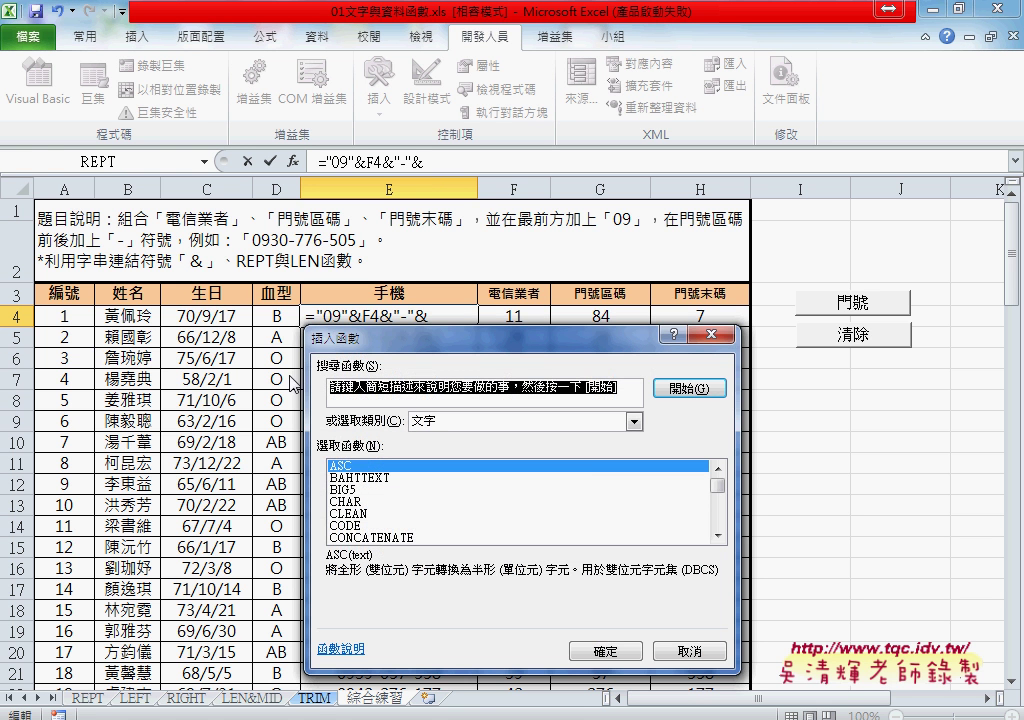
pyautogui.scroll(-1, 683, 494)
pyautogui.scroll(-8, 683, 494)
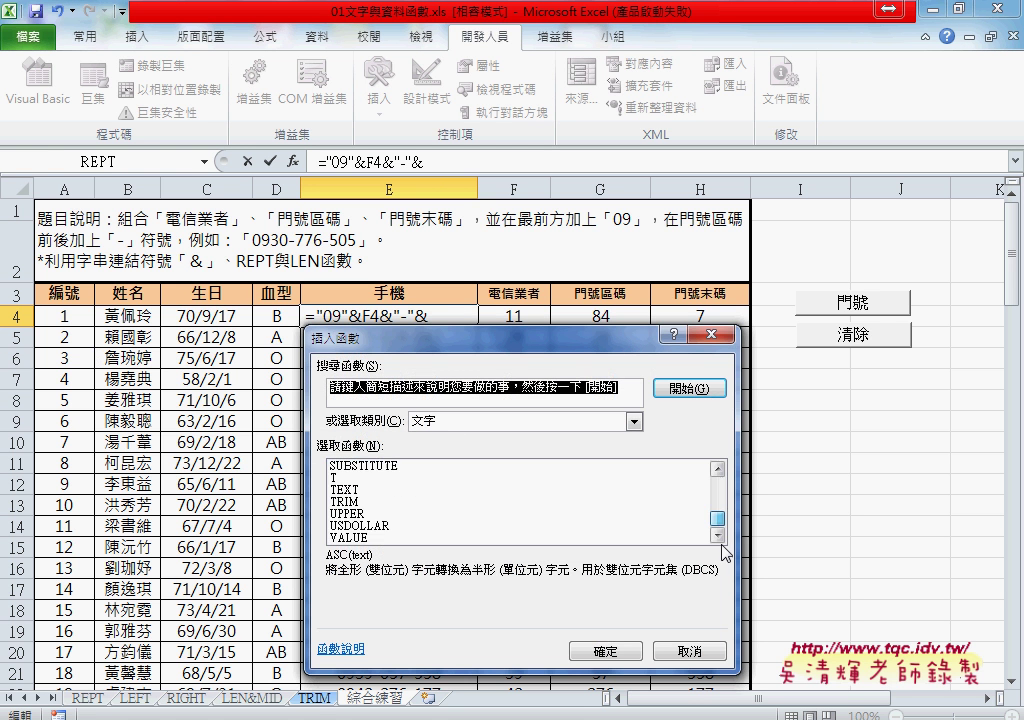
pyautogui.click(348, 491)
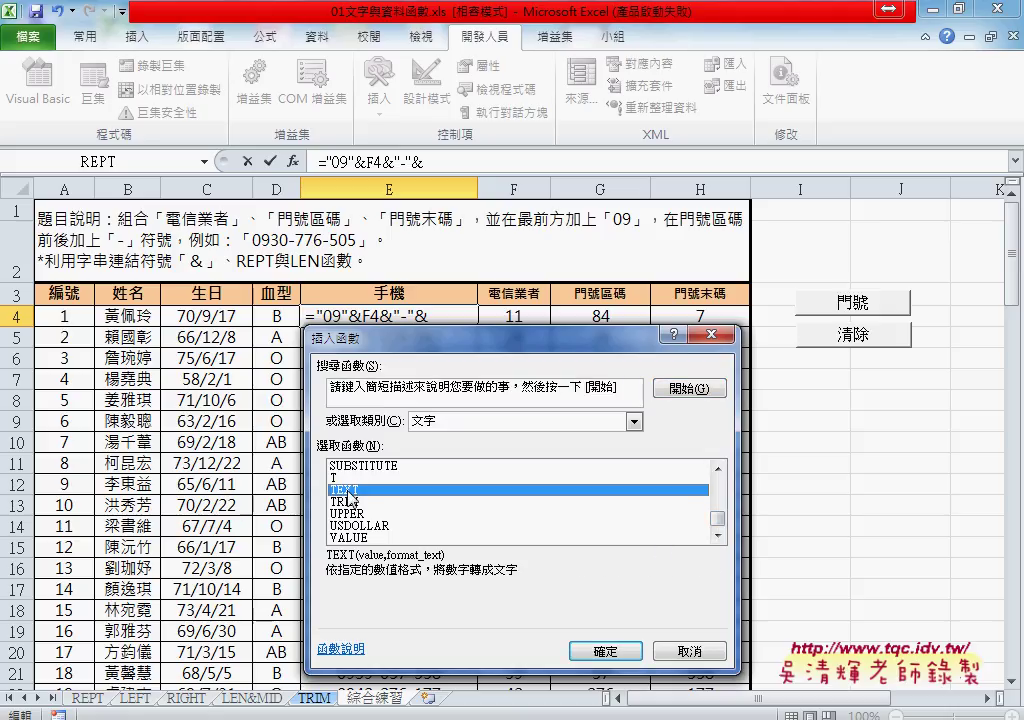
pyautogui.click(605, 651)
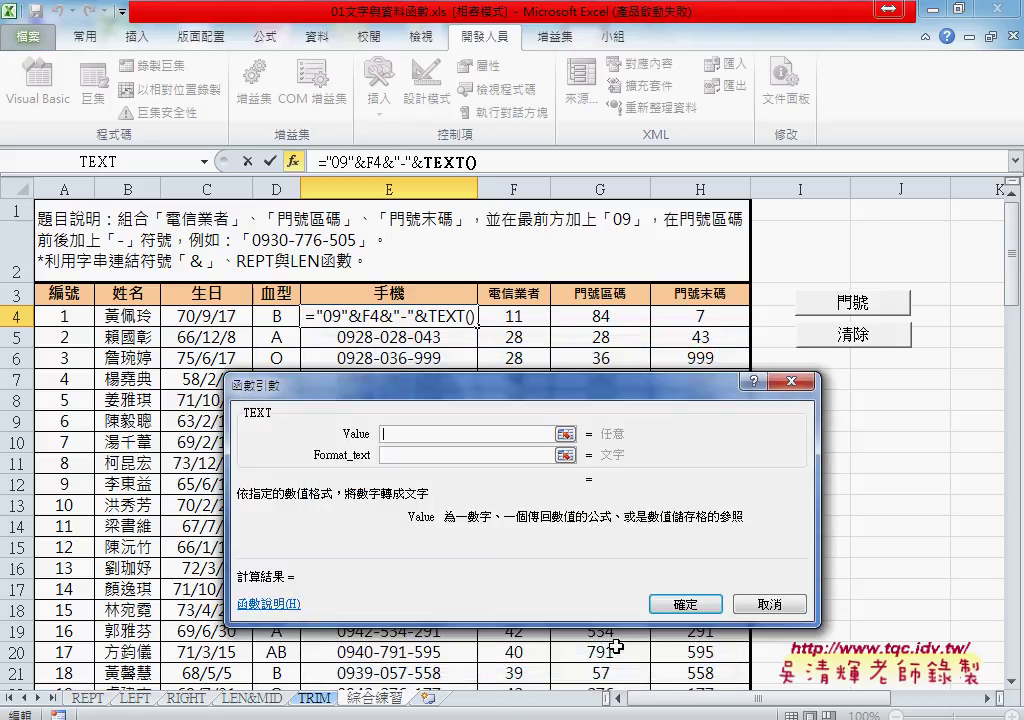
# - Set TEXT's Value to G4 and Format_text to "000", so E4 shows 0911-084
pyautogui.click(612, 318)
pyautogui.click(479, 455)
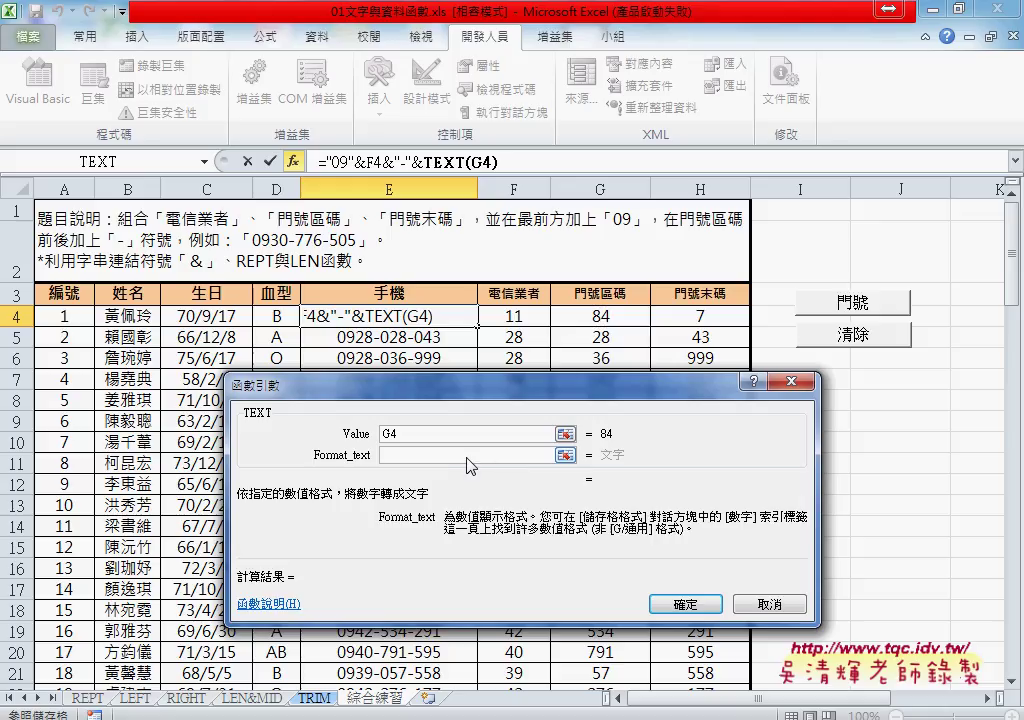
pyautogui.write('"')
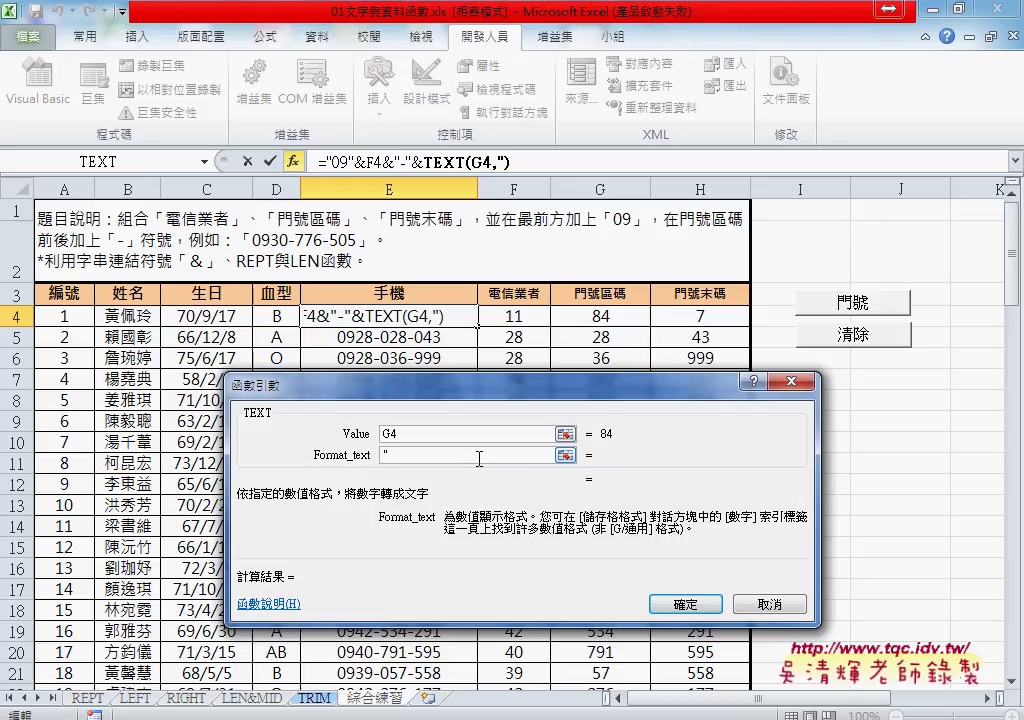
pyautogui.write('000')
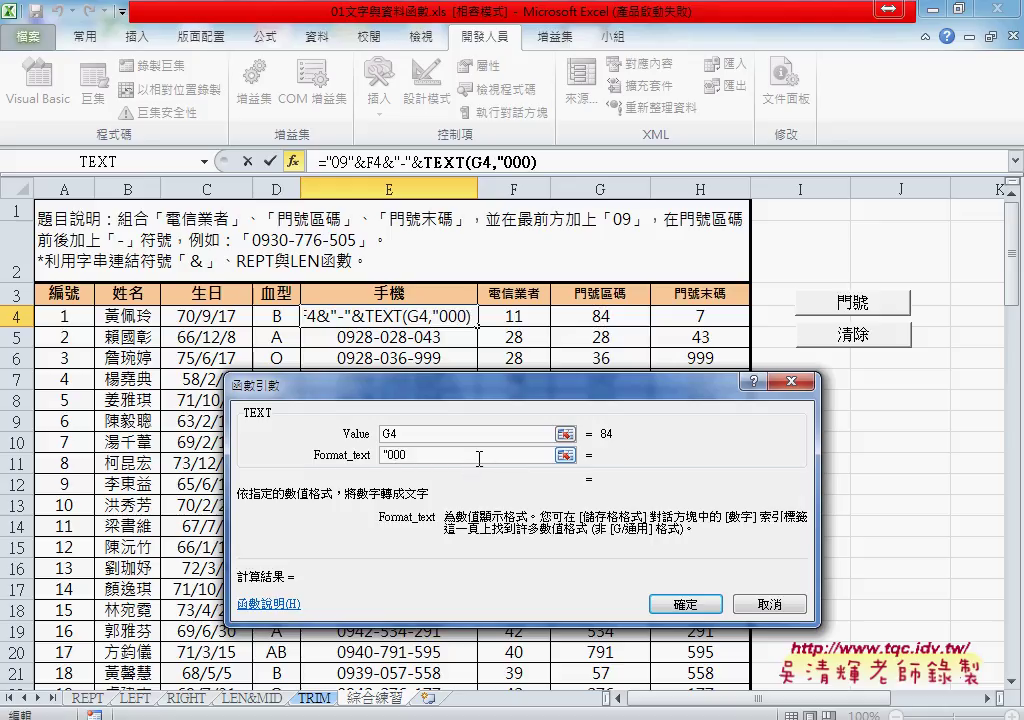
pyautogui.write('"')
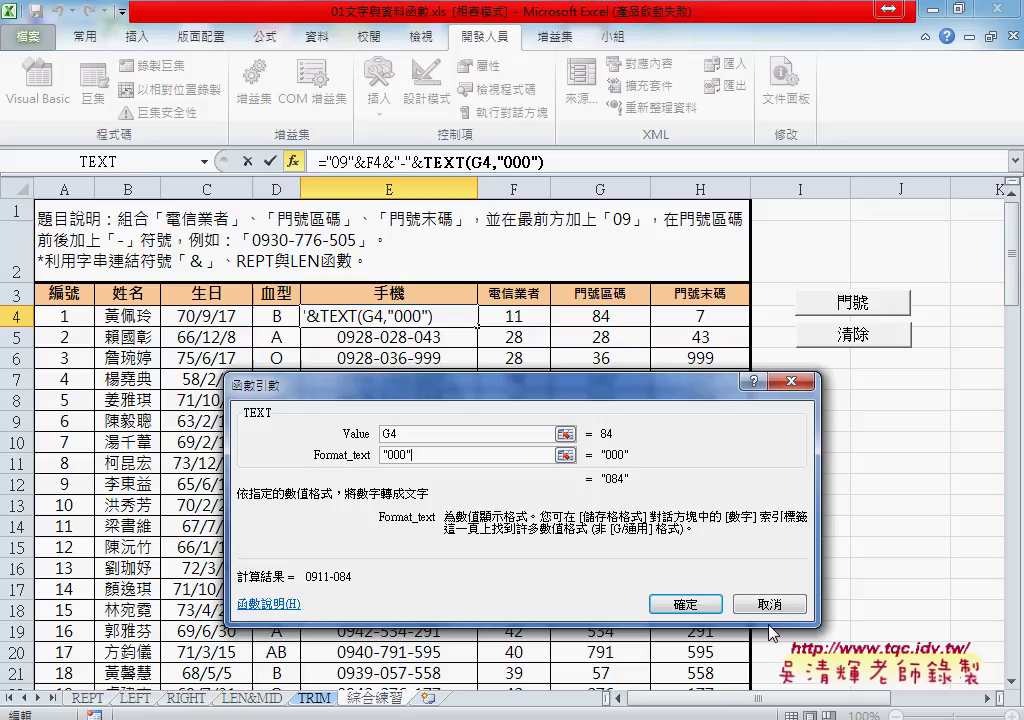
pyautogui.click(690, 606)
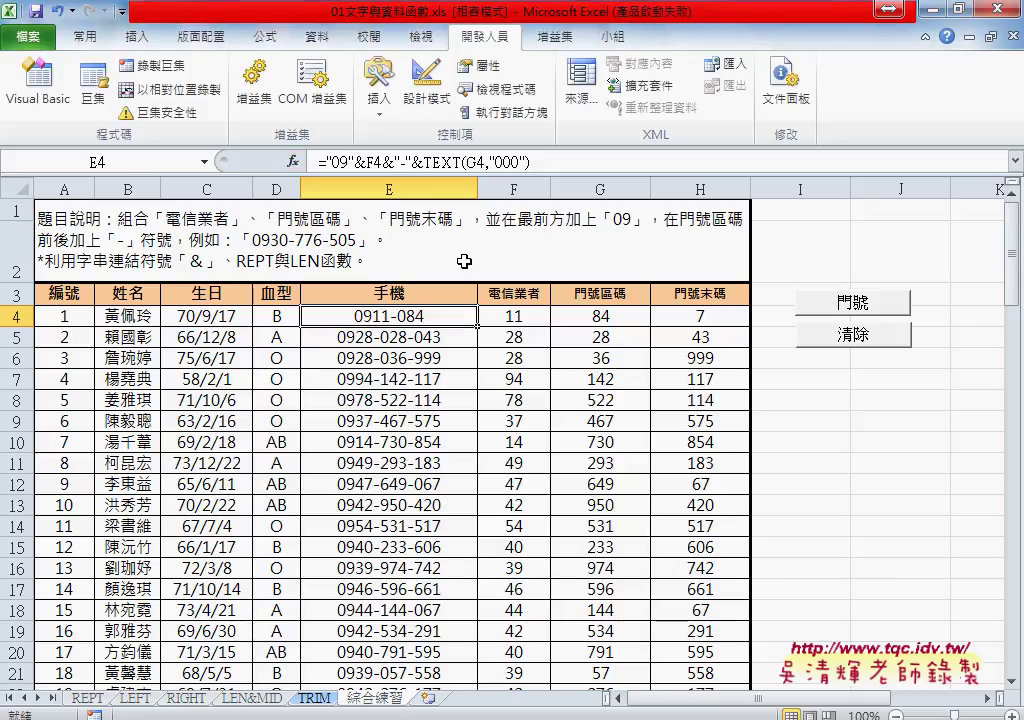
# - Append &"-"&TEXT(H4,"000") to E4's formula and fill it down column E
pyautogui.moveTo(383, 162); pyautogui.dragTo(539, 170)
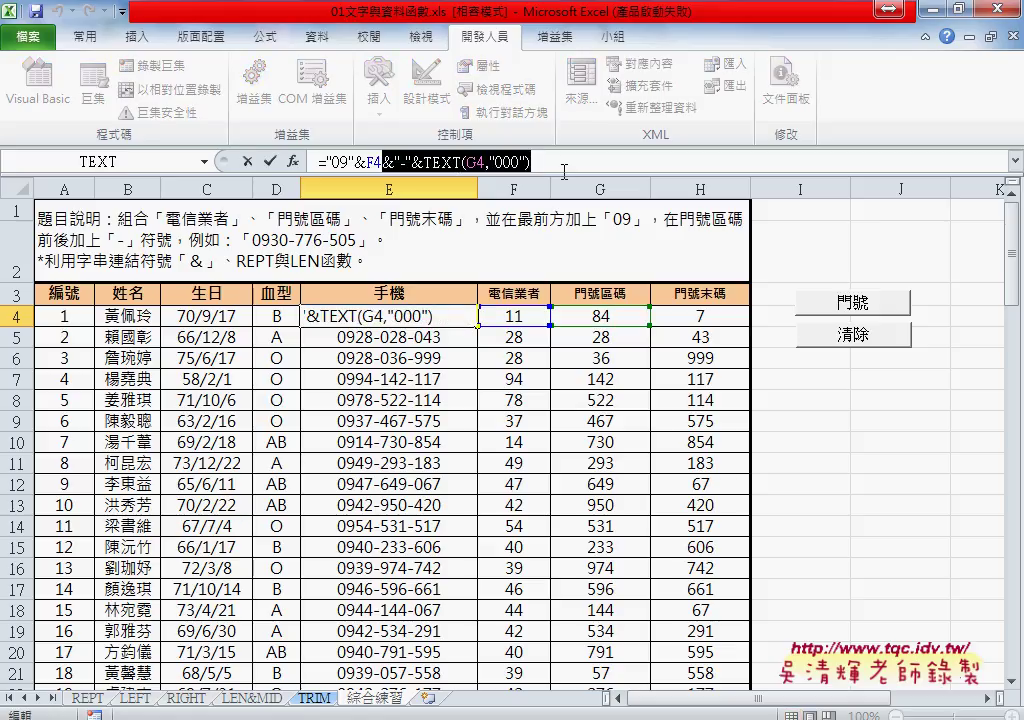
pyautogui.click(565, 161)
pyautogui.hotkey('ctrl', 'v')
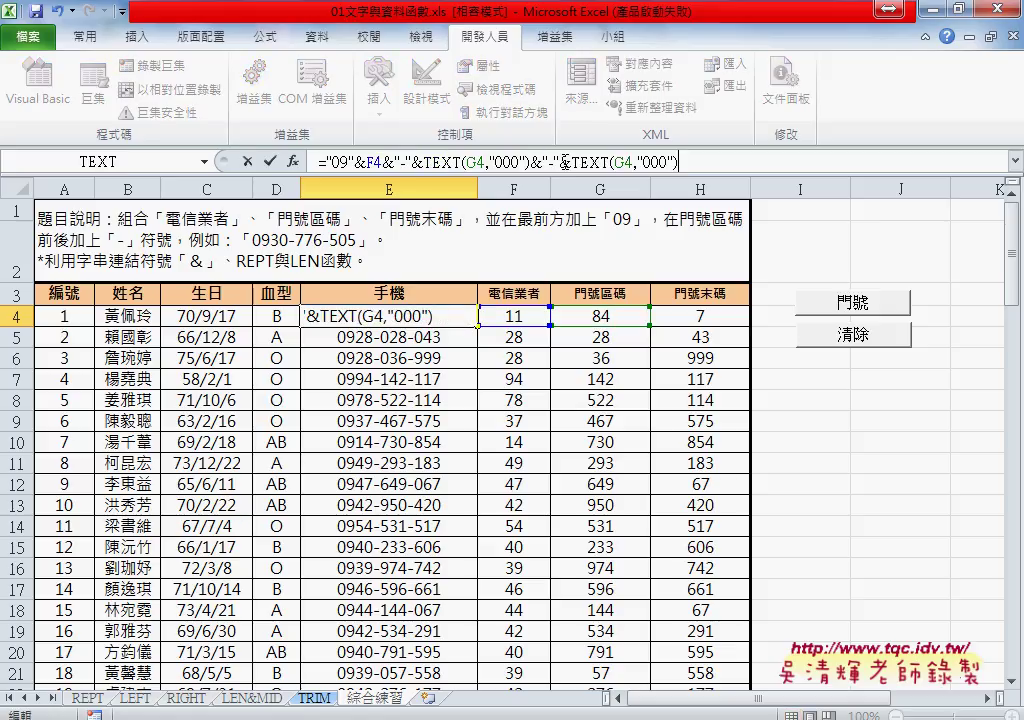
pyautogui.moveTo(612, 161); pyautogui.dragTo(626, 161)
pyautogui.click(706, 318)
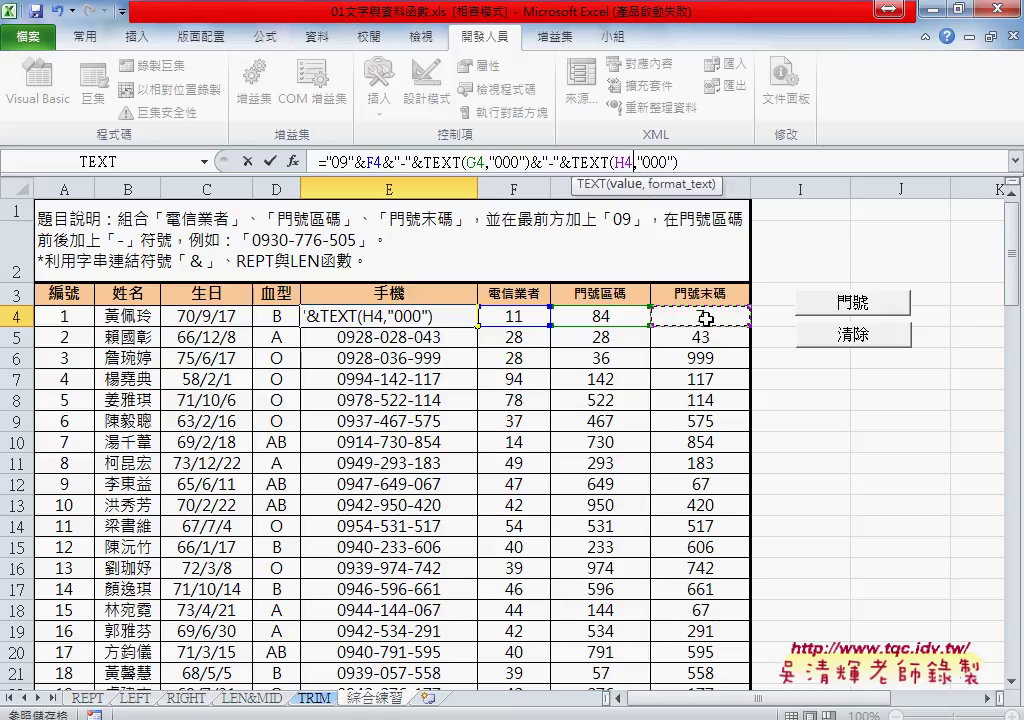
pyautogui.click(272, 162)
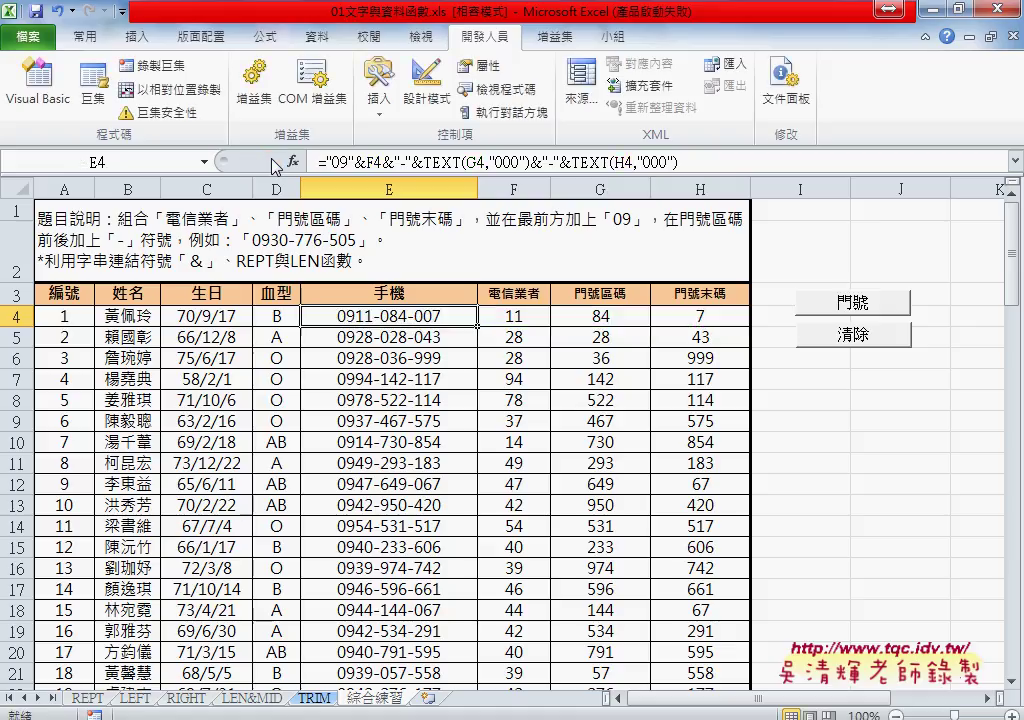
pyautogui.doubleClick(478, 326)
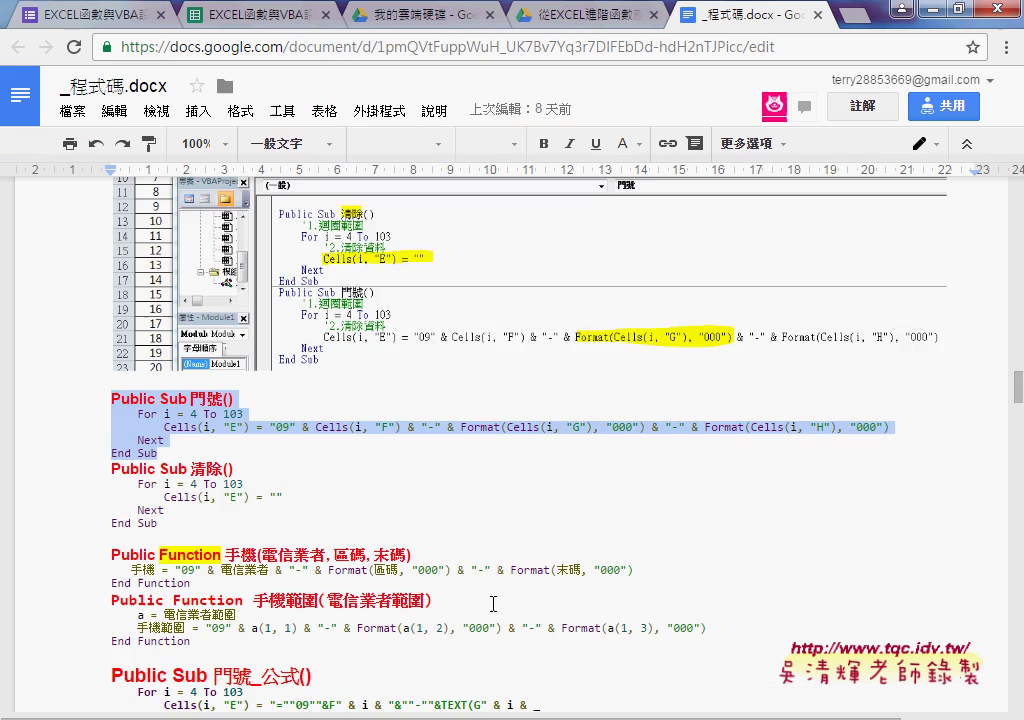
# - Scroll the notes document up to the 方法2 formula using TEXT(G4,"000")
pyautogui.scroll(5, 491, 602)
pyautogui.scroll(5, 491, 602)
pyautogui.scroll(5, 491, 602)
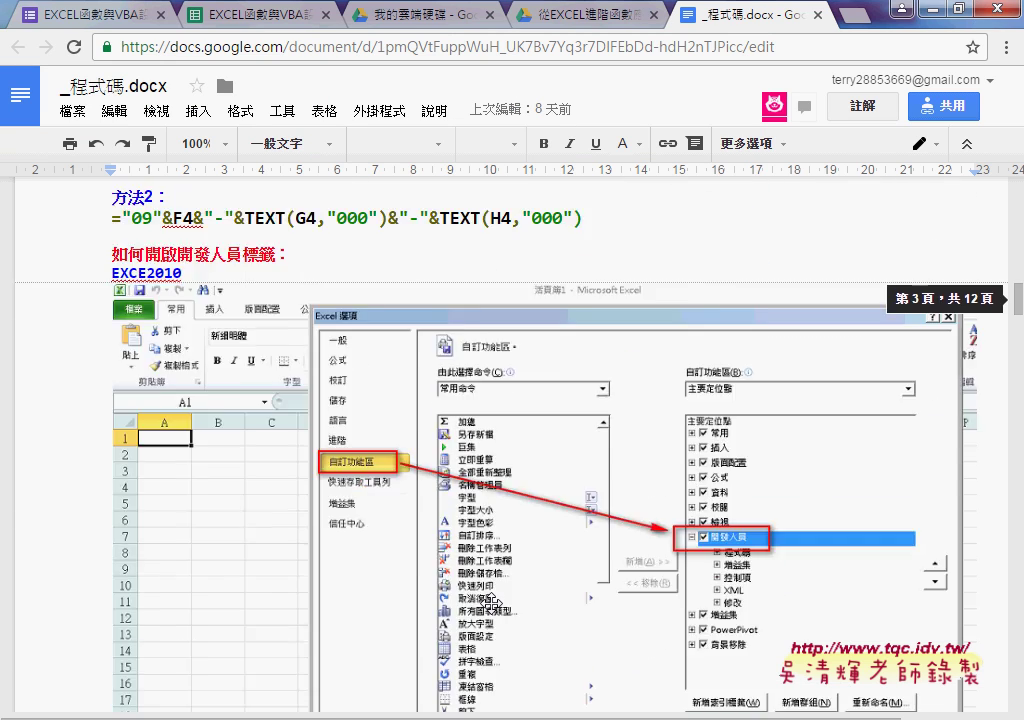
pyautogui.scroll(5, 493, 604)
pyautogui.moveTo(583, 551); pyautogui.dragTo(112, 551)
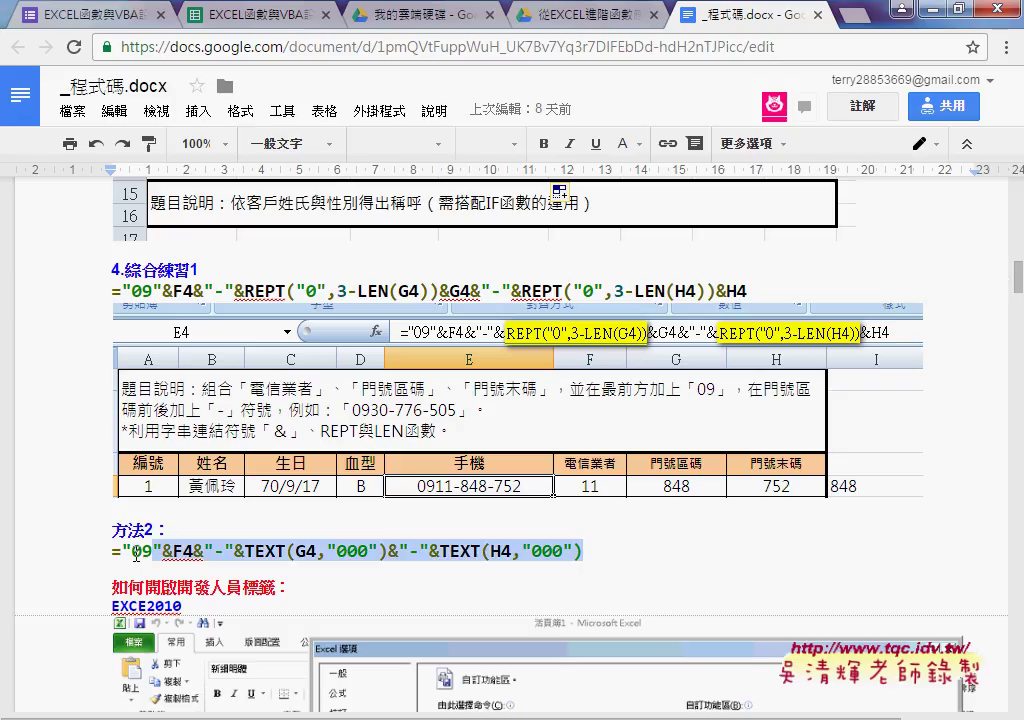
pyautogui.moveTo(748, 291); pyautogui.dragTo(97, 295)
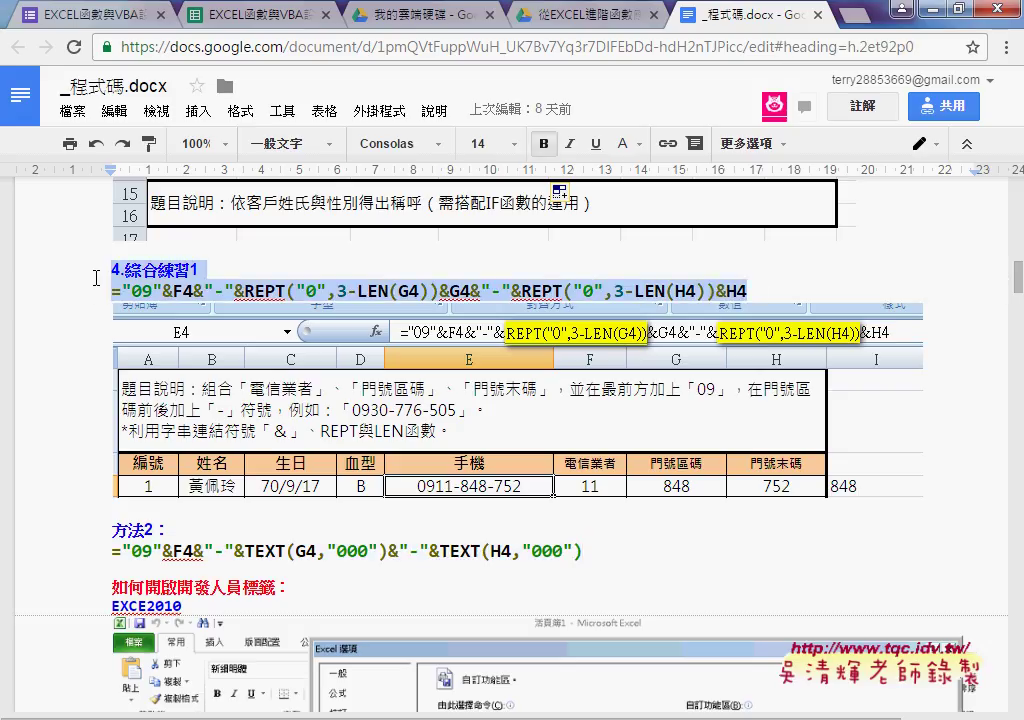